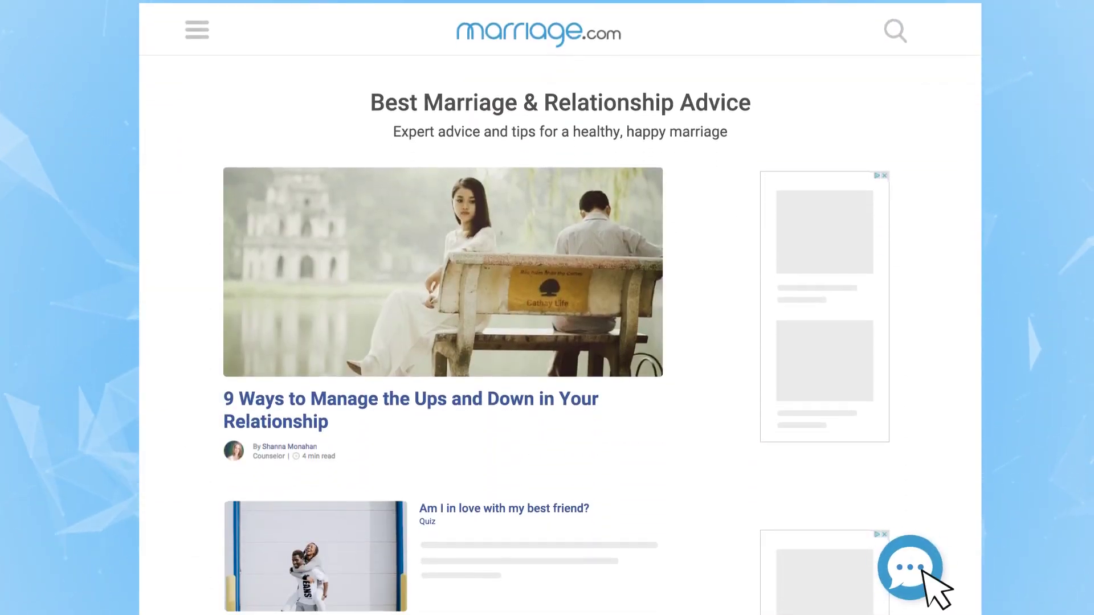
Open the chat bubble on the sample website and give the chat a five-star rating
left_click(926, 573)
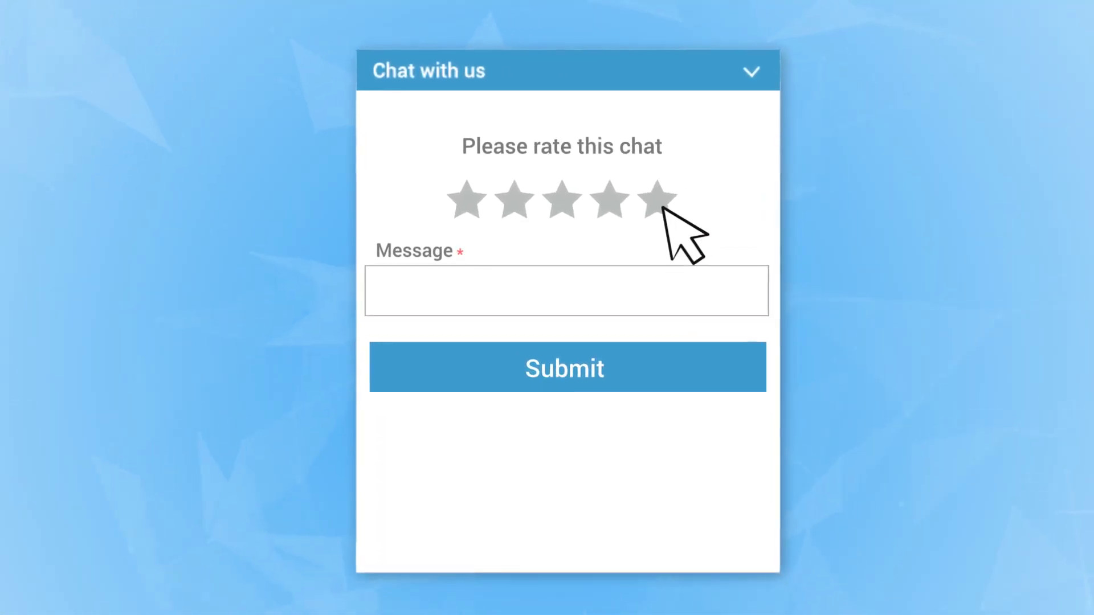
left_click(659, 200)
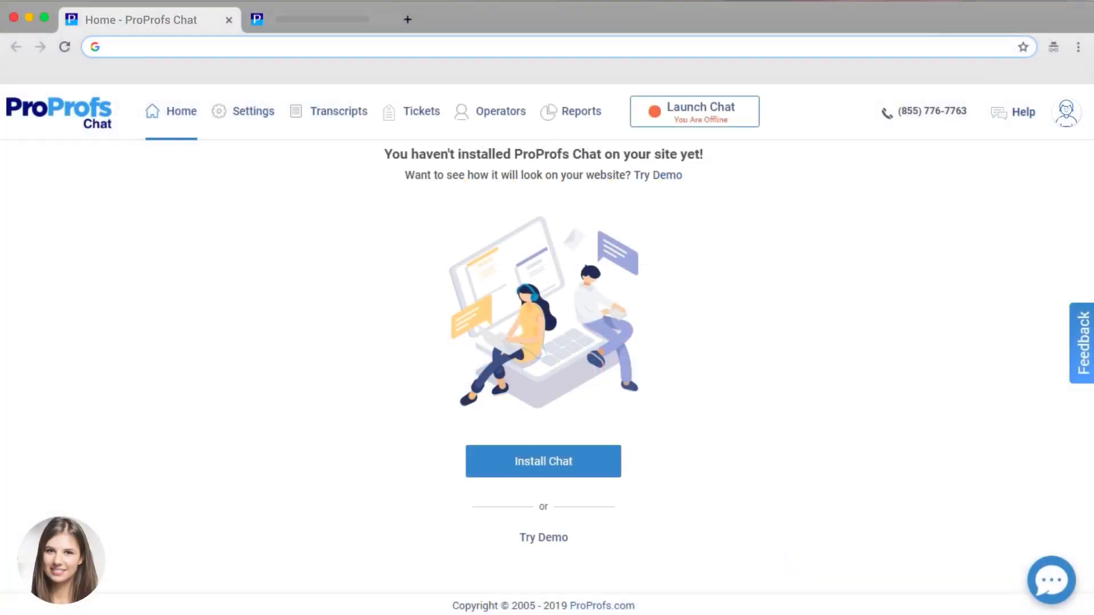
Set the chat window theme to Bar style with the default blue #3c8ac9 colour
left_click(261, 121)
left_click(229, 333)
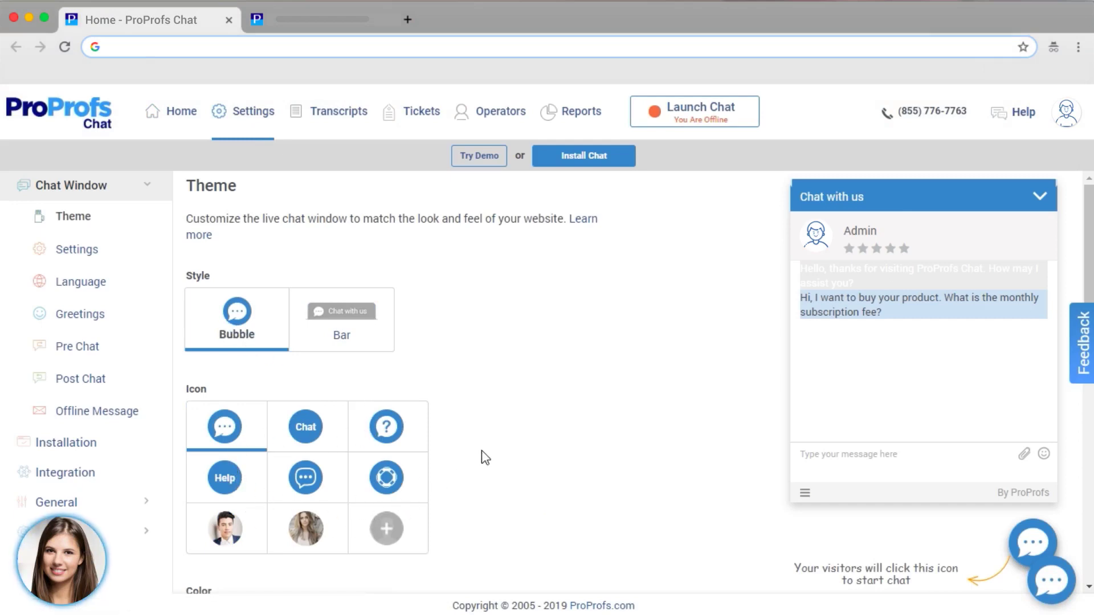
left_click(349, 336)
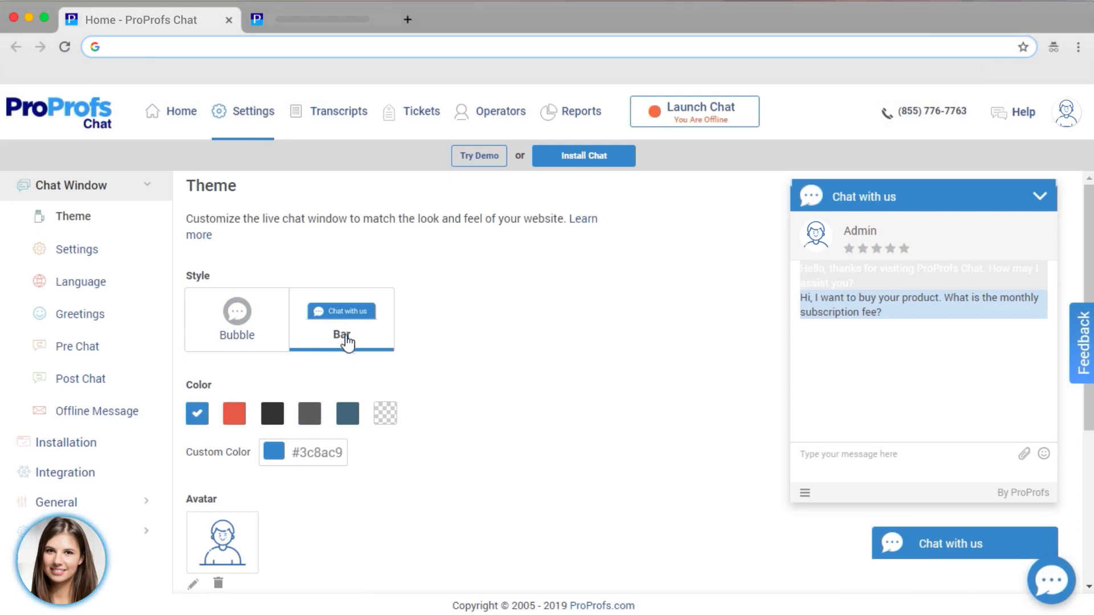
left_click(273, 458)
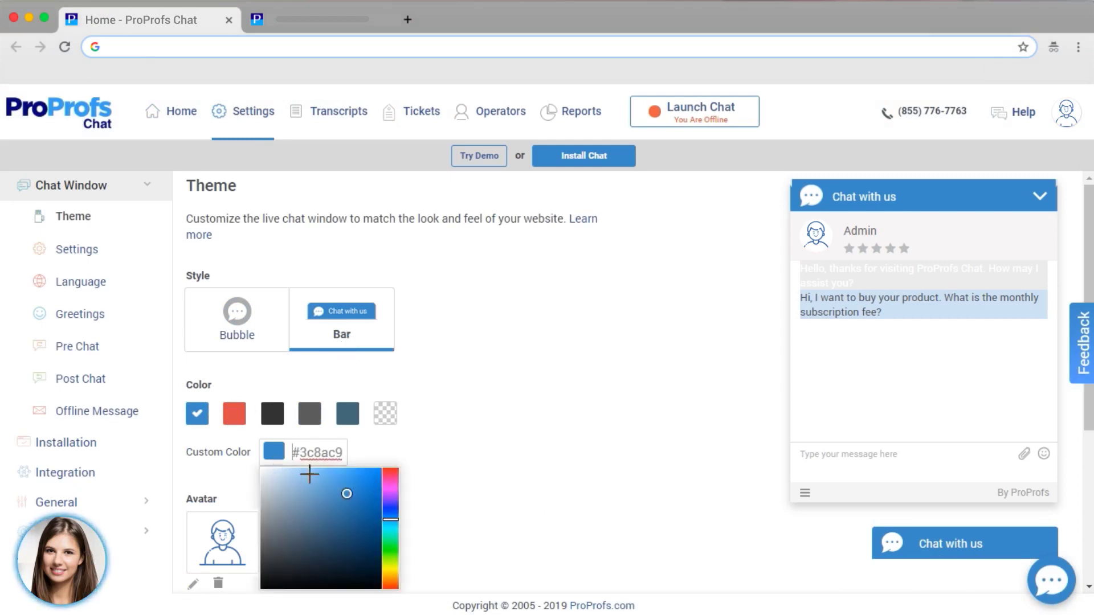
left_click(385, 479)
left_click_drag(341, 485, 363, 502)
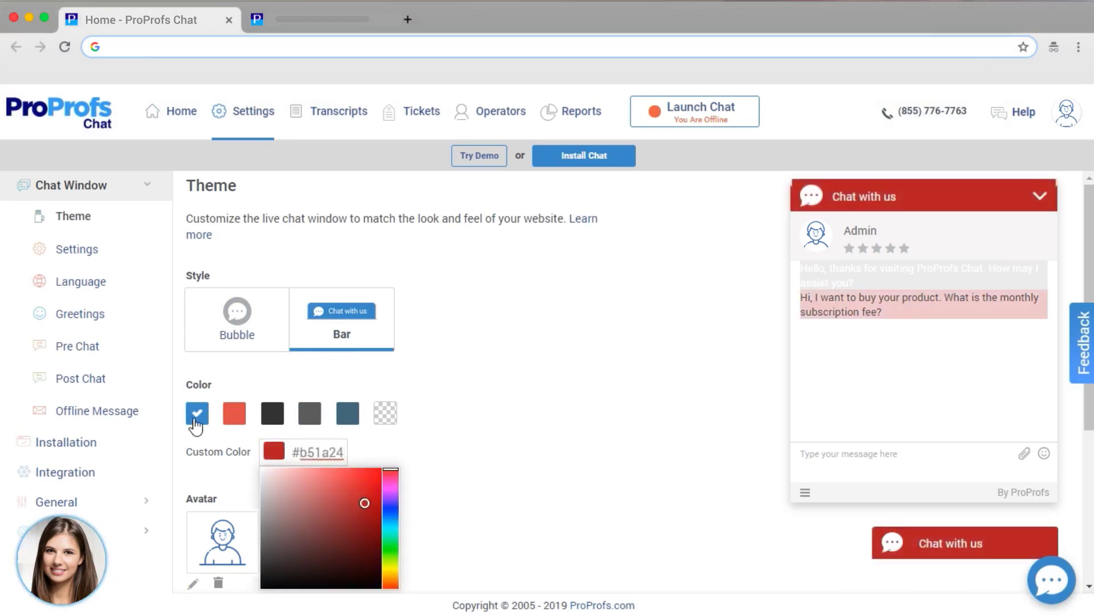
left_click(191, 419)
Upload the Logo image to the chat window header and save the theme
scroll(340, 493, "down", 5)
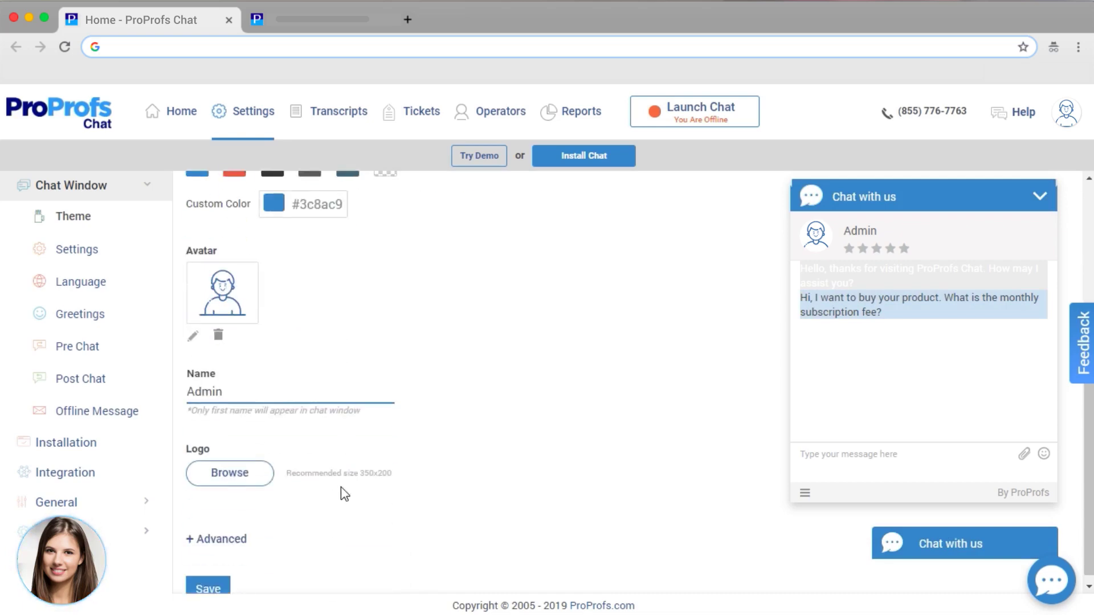
left_click(261, 470)
left_click(392, 376)
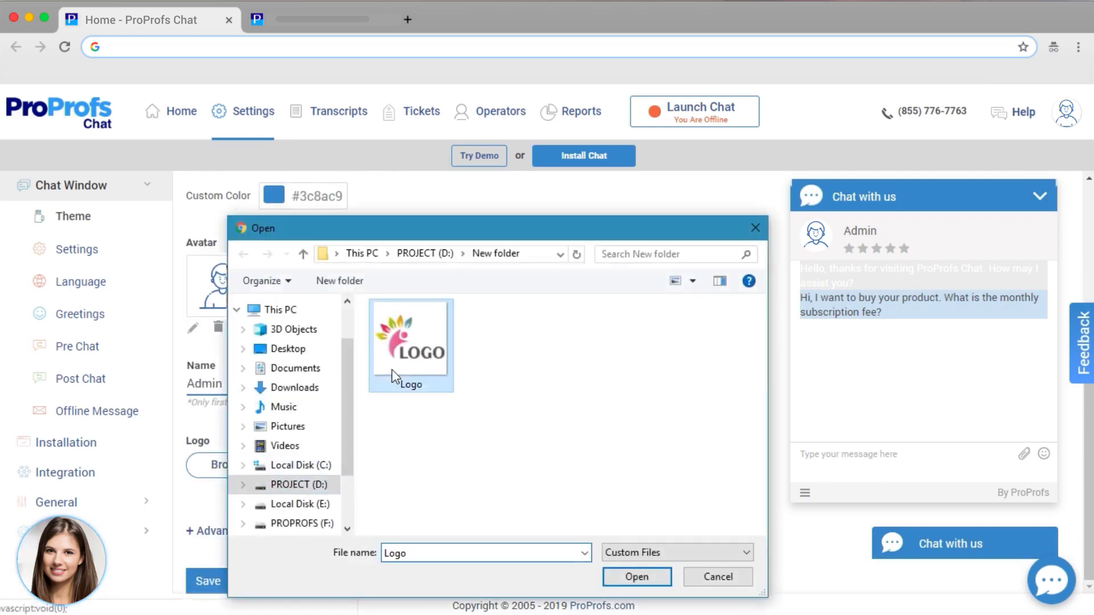
left_click(636, 577)
scroll(230, 567, "down", 1)
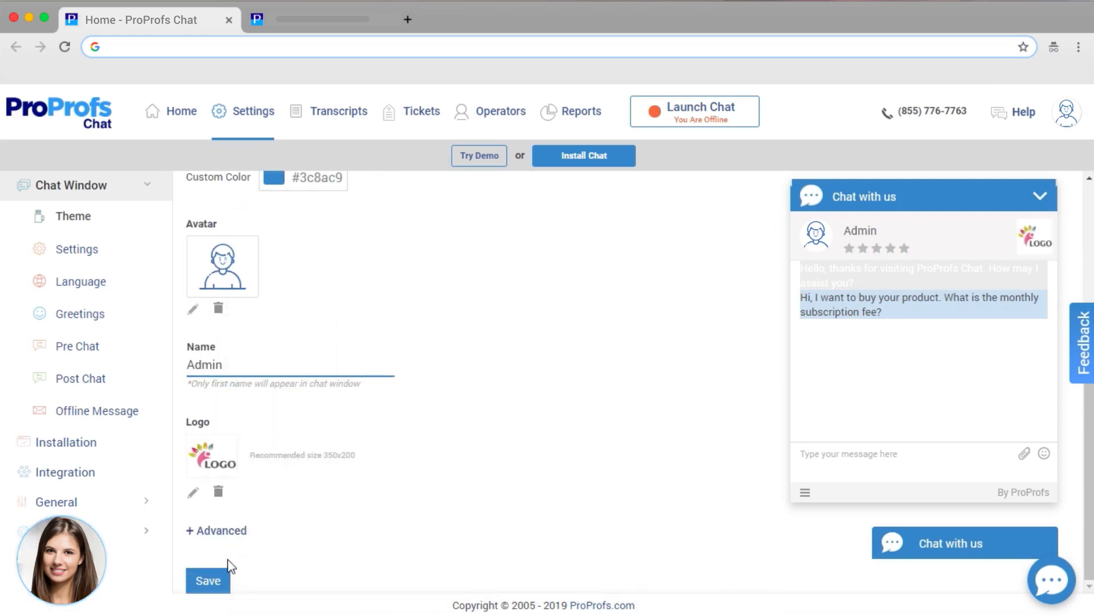
left_click(207, 582)
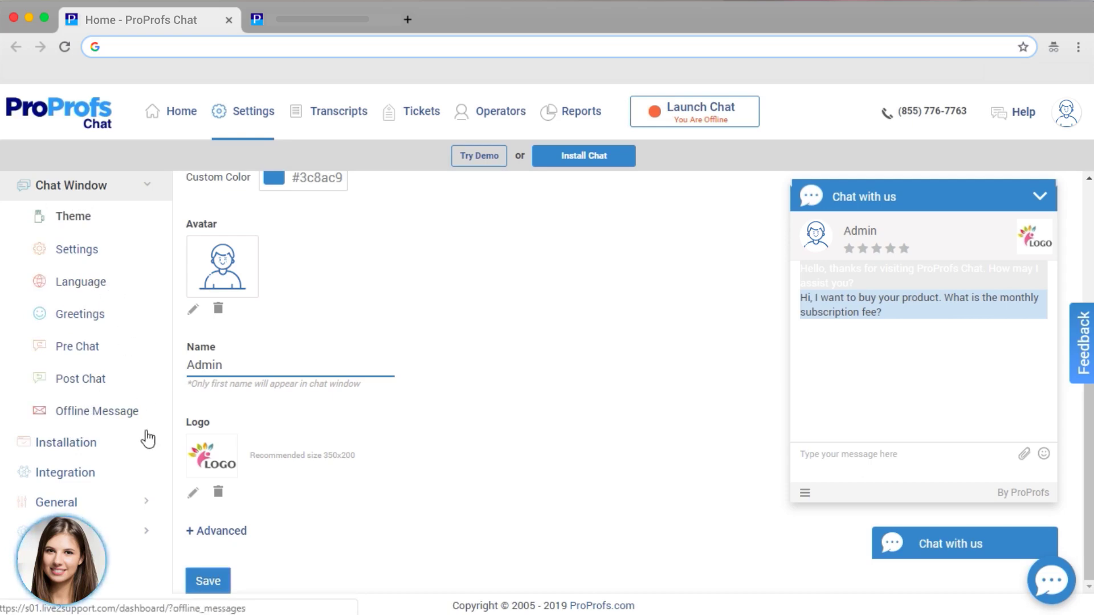
Copy the chat installation code and email the setup instructions to a developer
left_click(78, 447)
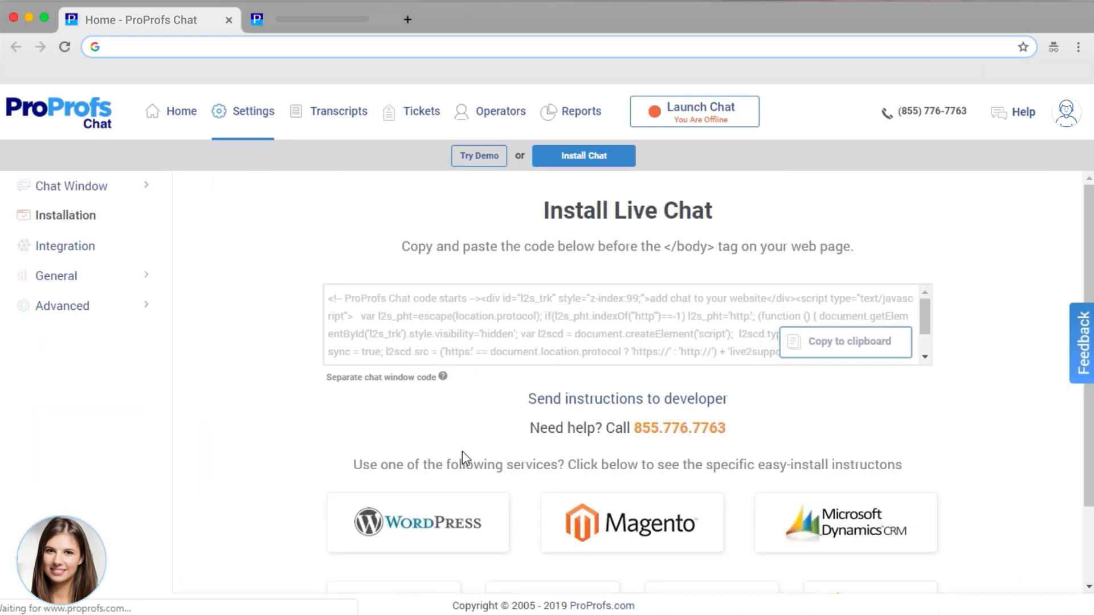
left_click(822, 347)
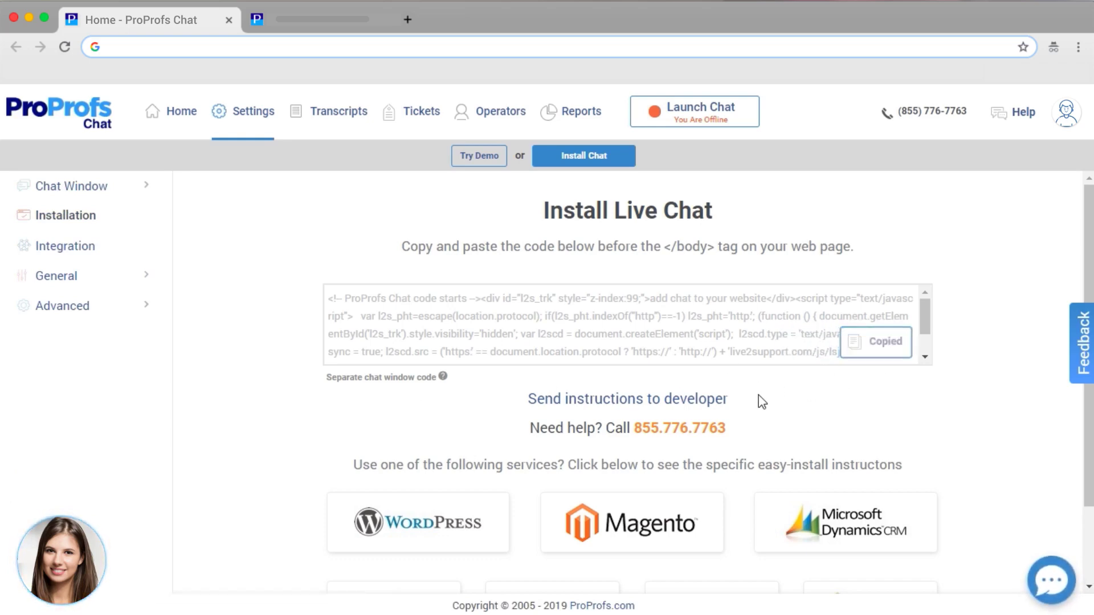
left_click(604, 402)
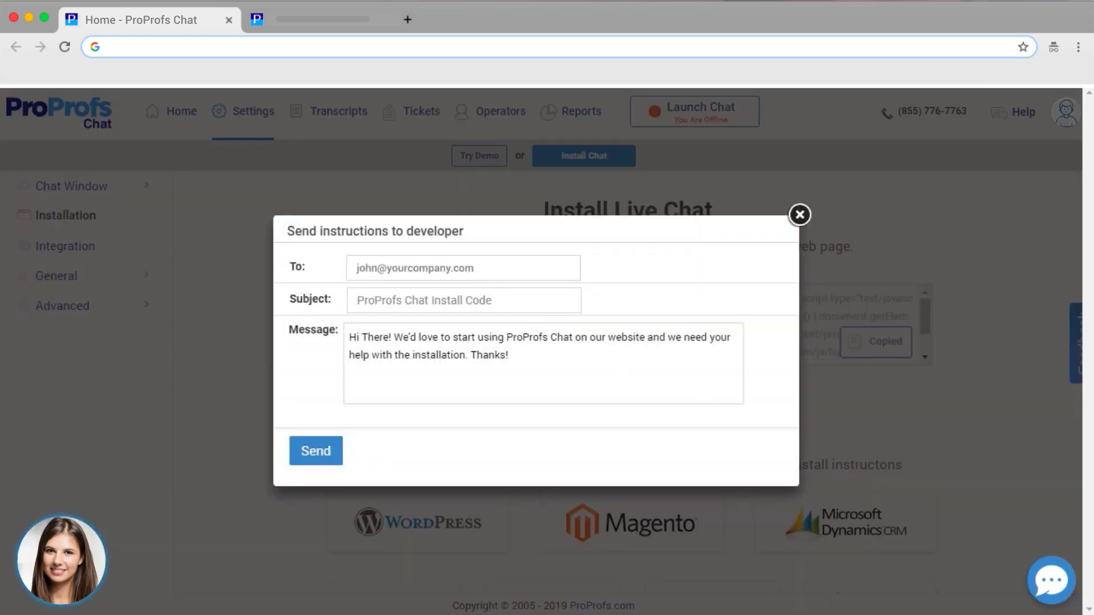
left_click(309, 456)
Open the WordPress installation help article
left_click(800, 214)
scroll(769, 371, "down", 3)
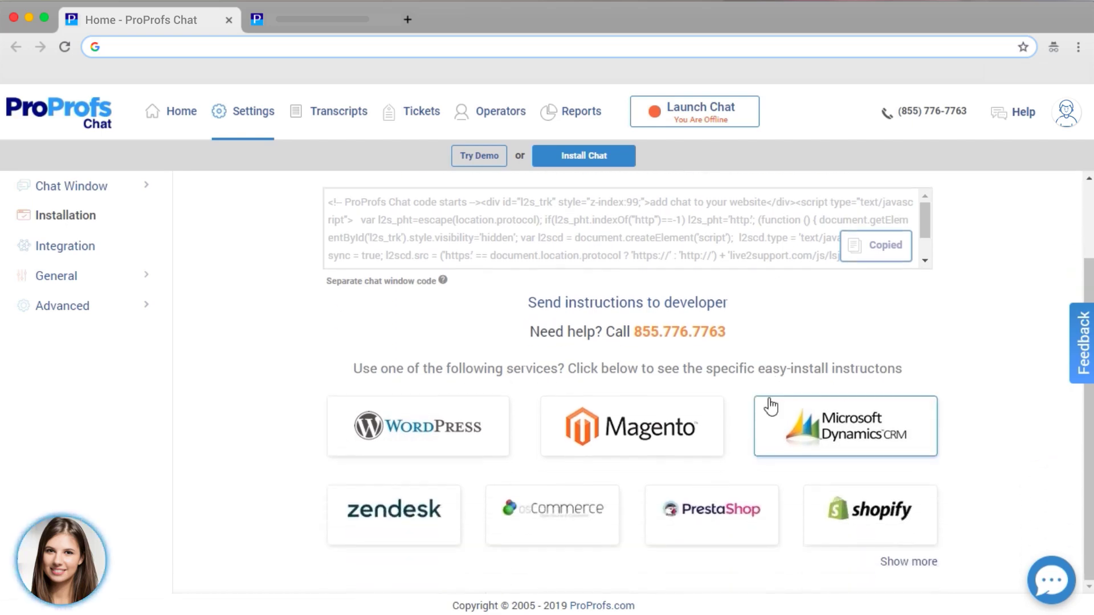
left_click(456, 444)
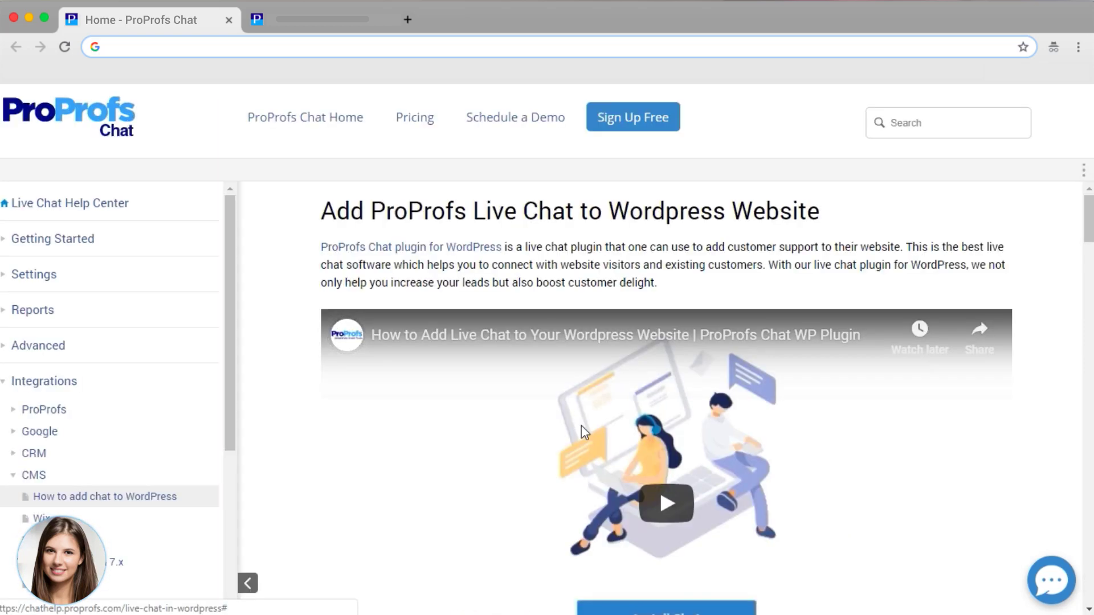
Scroll through the WordPress live chat help article
scroll(564, 408, "down", 6)
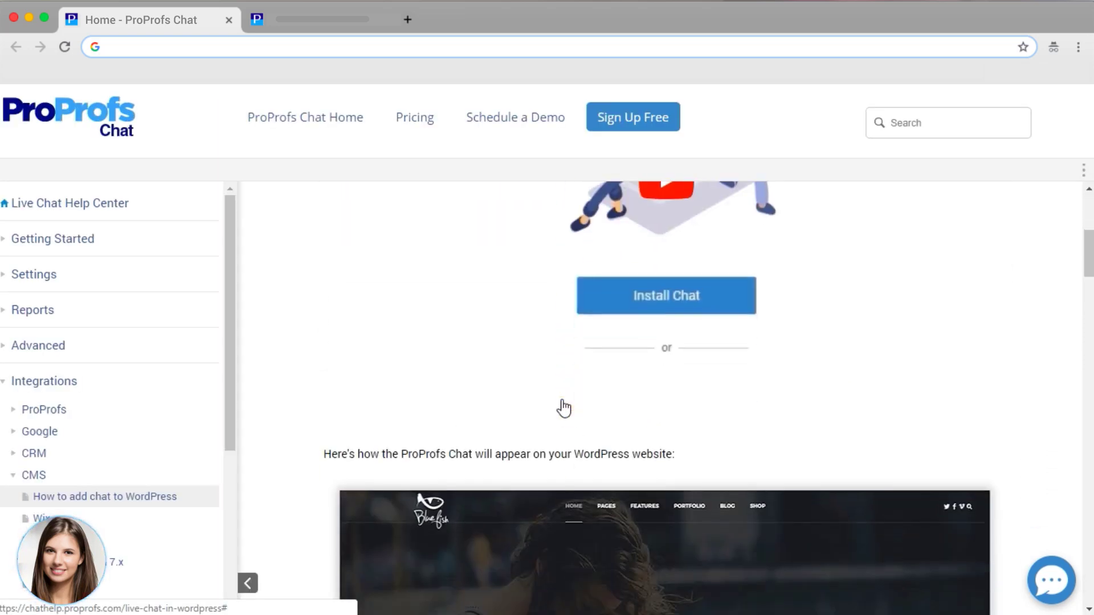
scroll(564, 408, "down", 2)
scroll(564, 408, "up", 7)
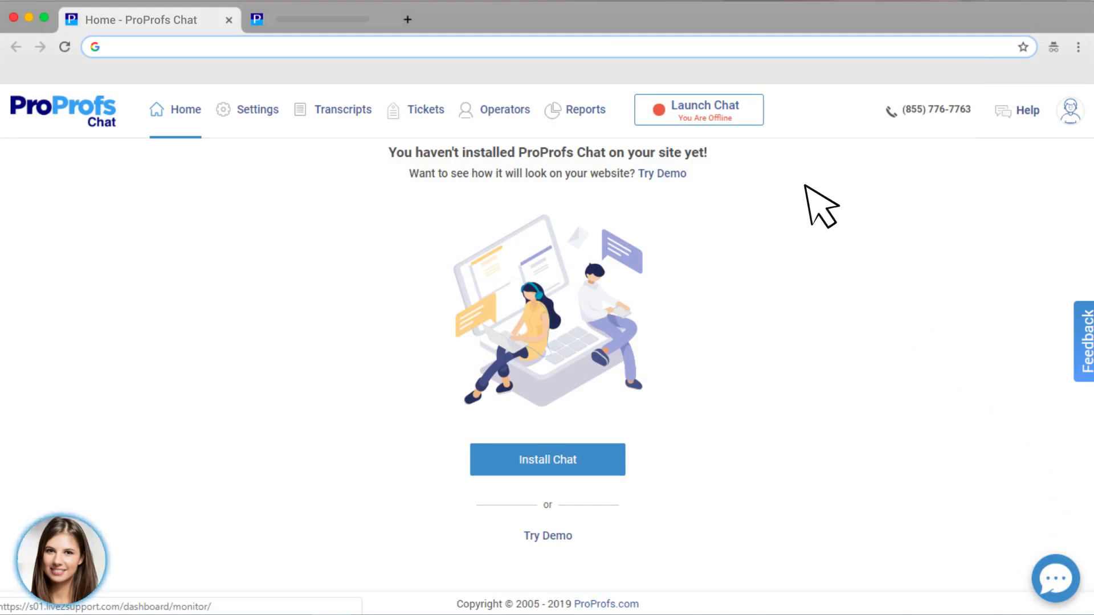
Go online as an operator, view a visitor's details and open an ongoing chat
left_click(744, 111)
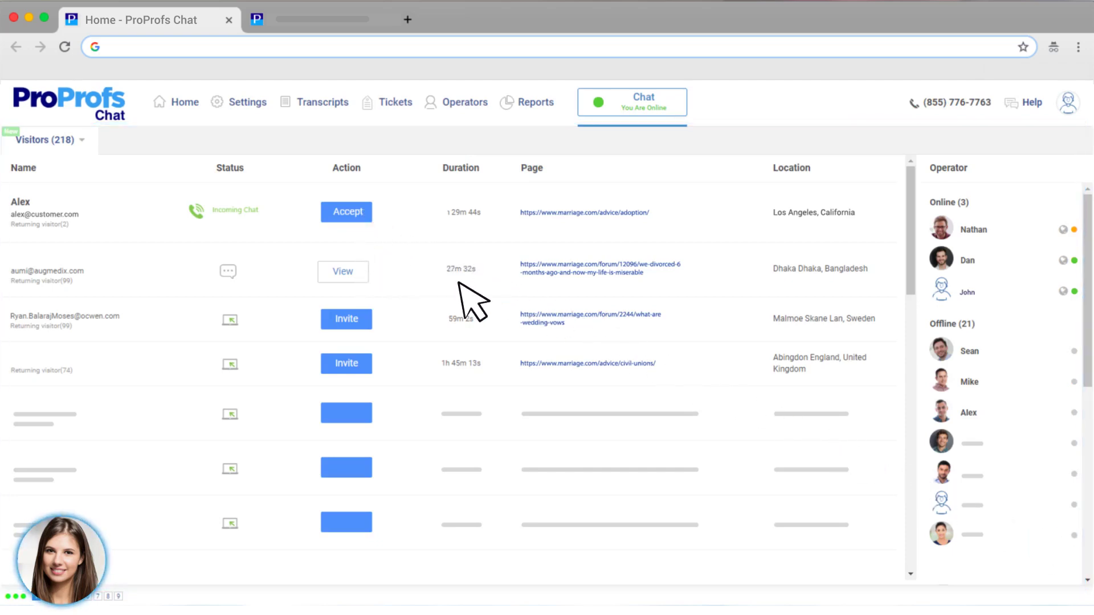
left_click(778, 316)
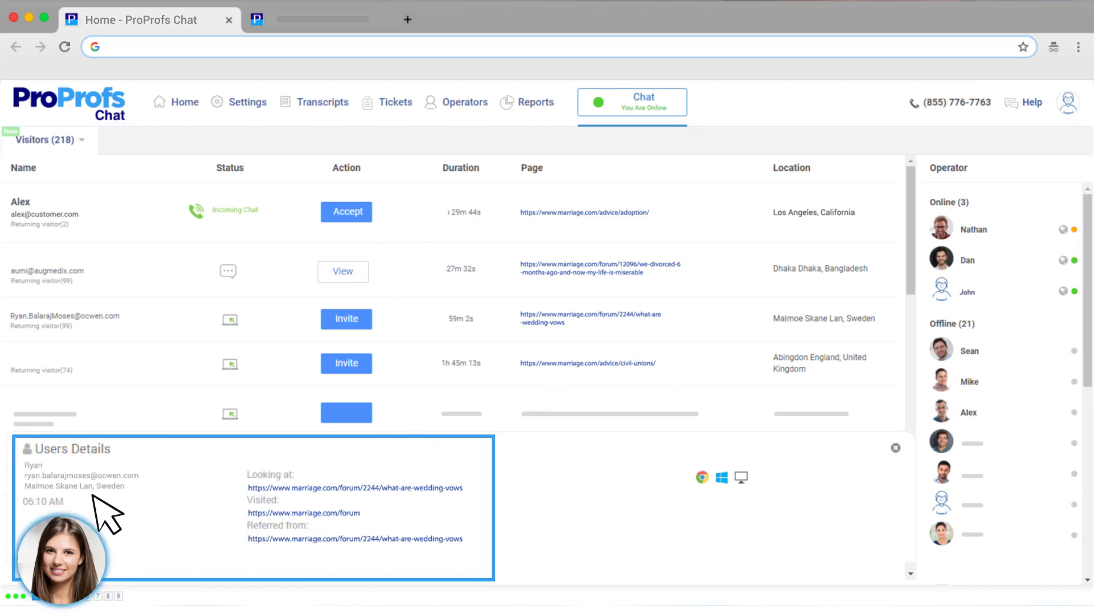
left_click(969, 259)
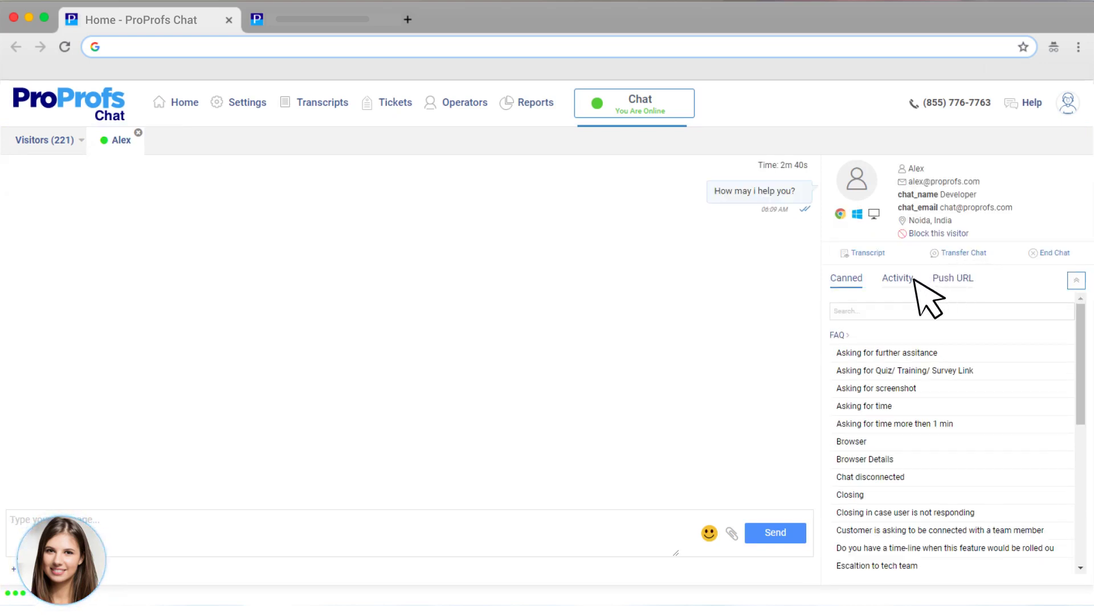
Review the chat's Activity, Push URL and Canned replies, then return to chat window settings
left_click(912, 279)
left_click(958, 285)
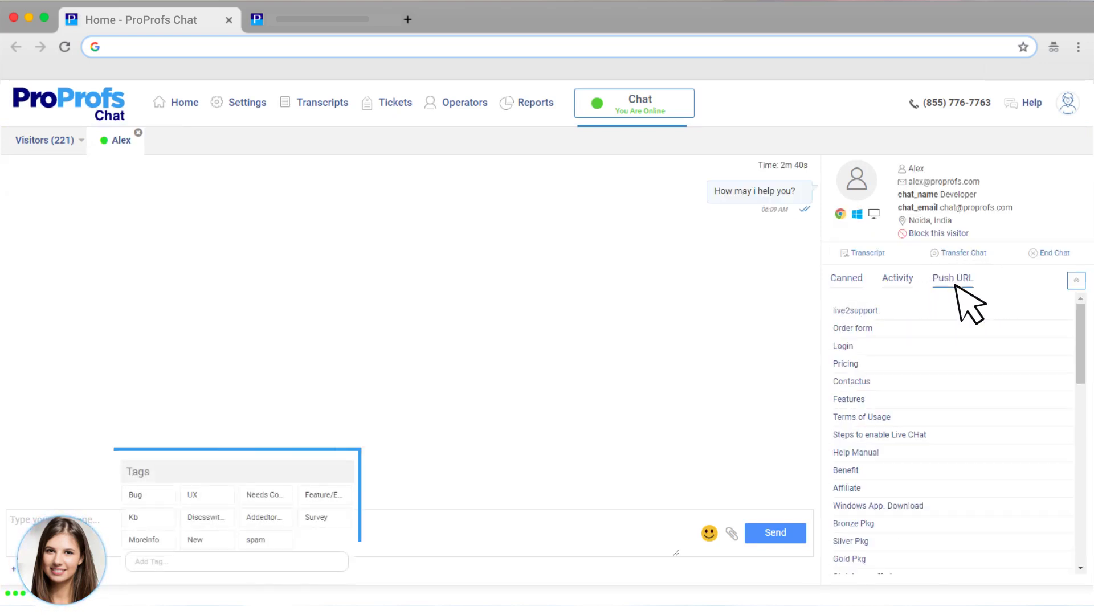
left_click(853, 285)
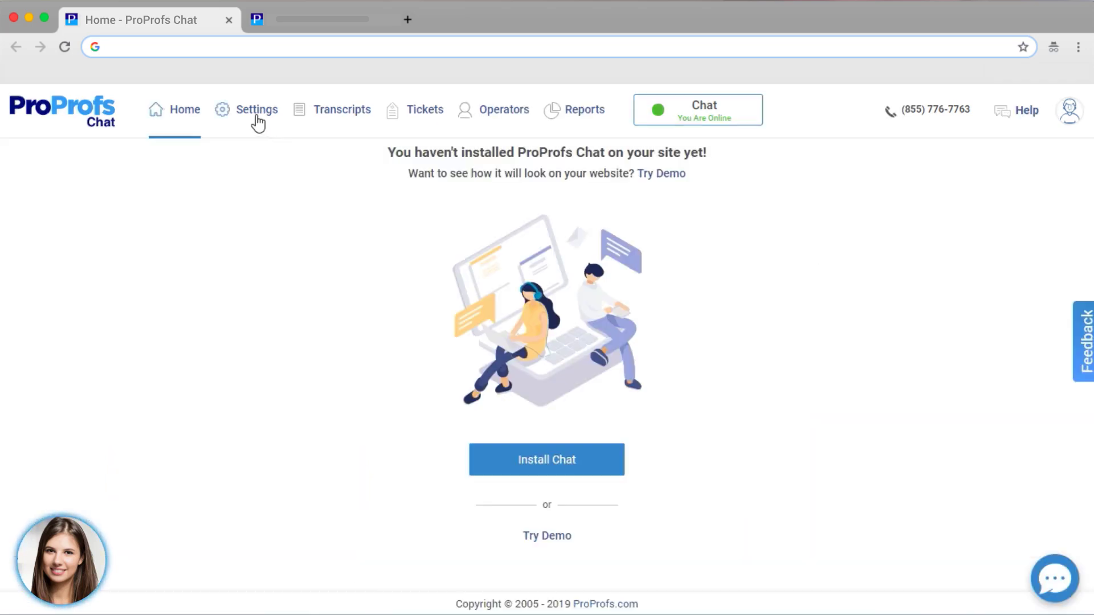
left_click(257, 115)
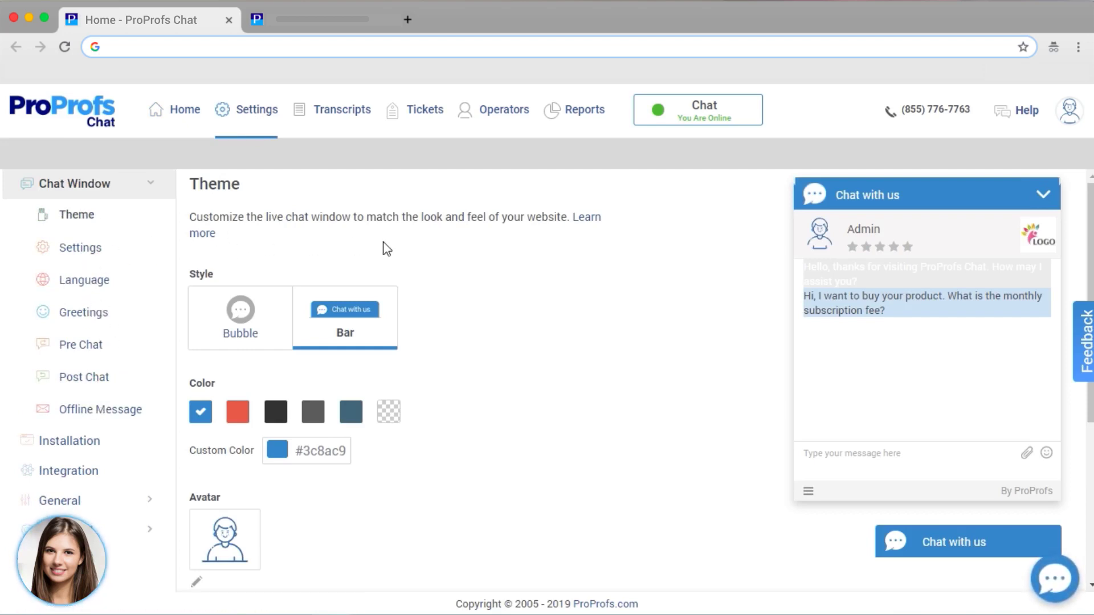
Save the 'Spent 10 seconds on a page' greeting with Chat is online and All conditions
left_click(97, 317)
left_click(399, 334)
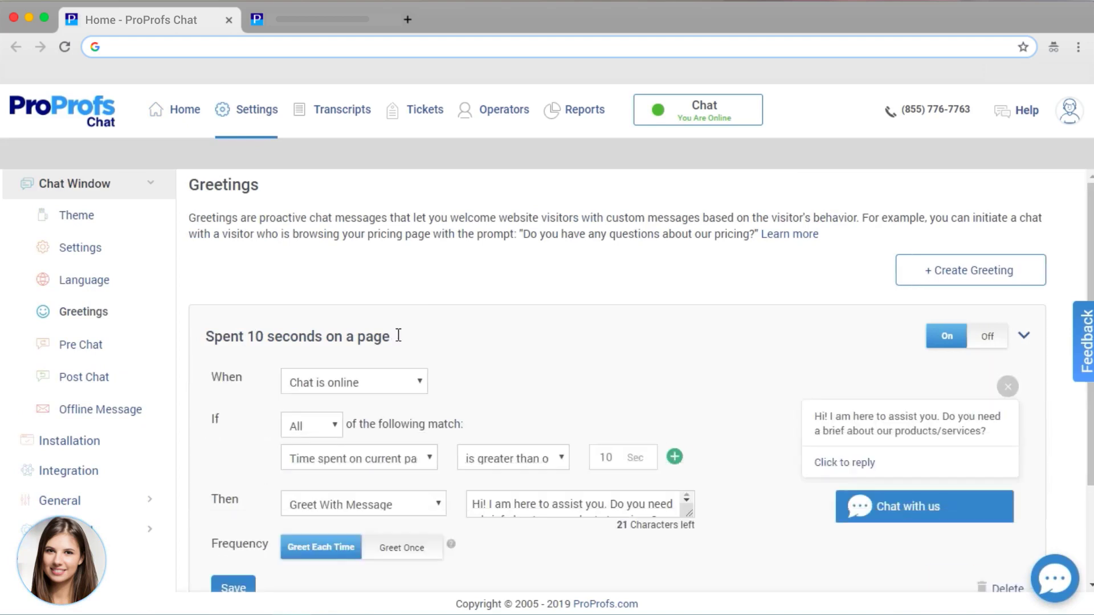
left_click(378, 384)
left_click(393, 381)
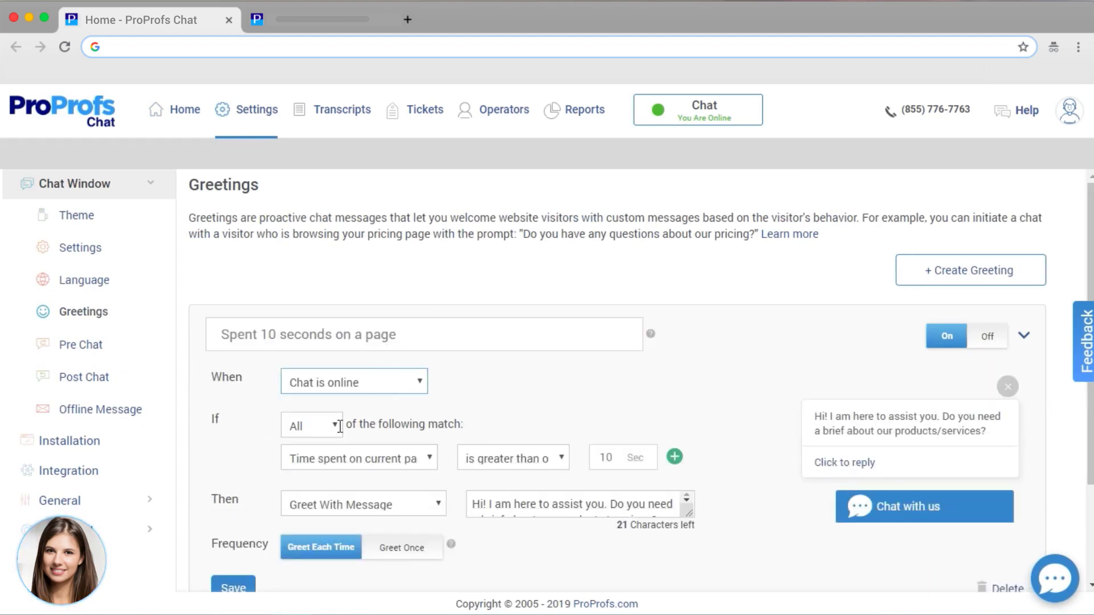
left_click(316, 423)
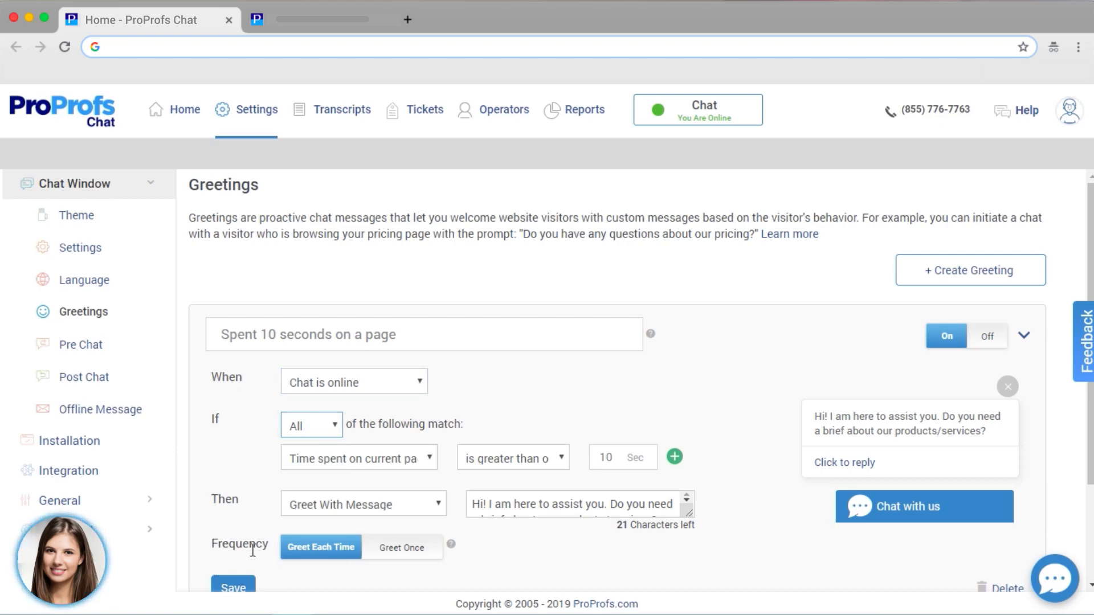
scroll(271, 547, "down", 2)
left_click(242, 509)
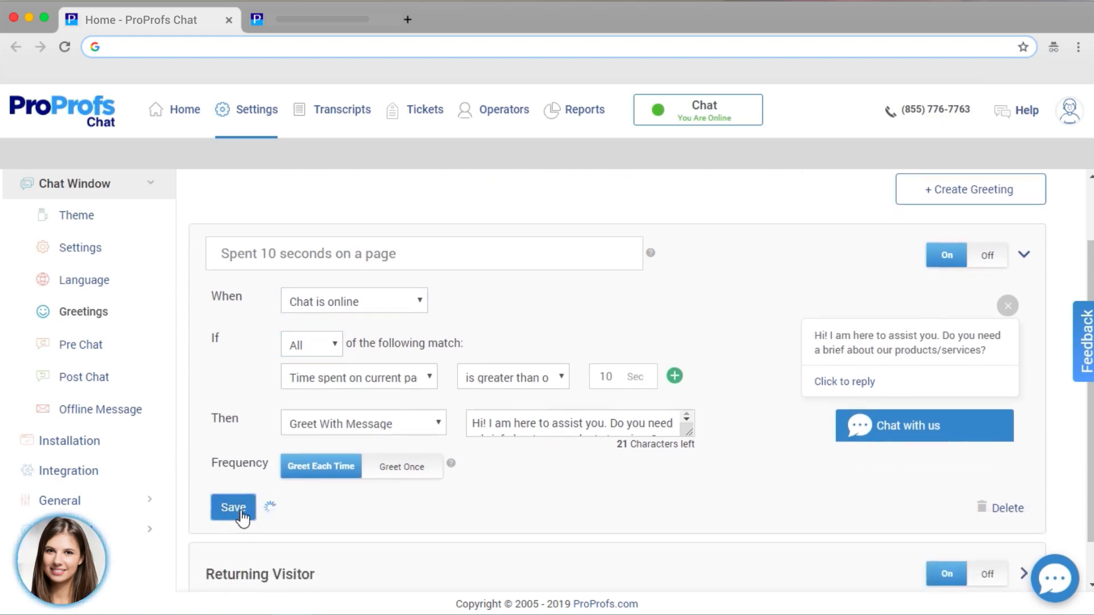
left_click(1020, 254)
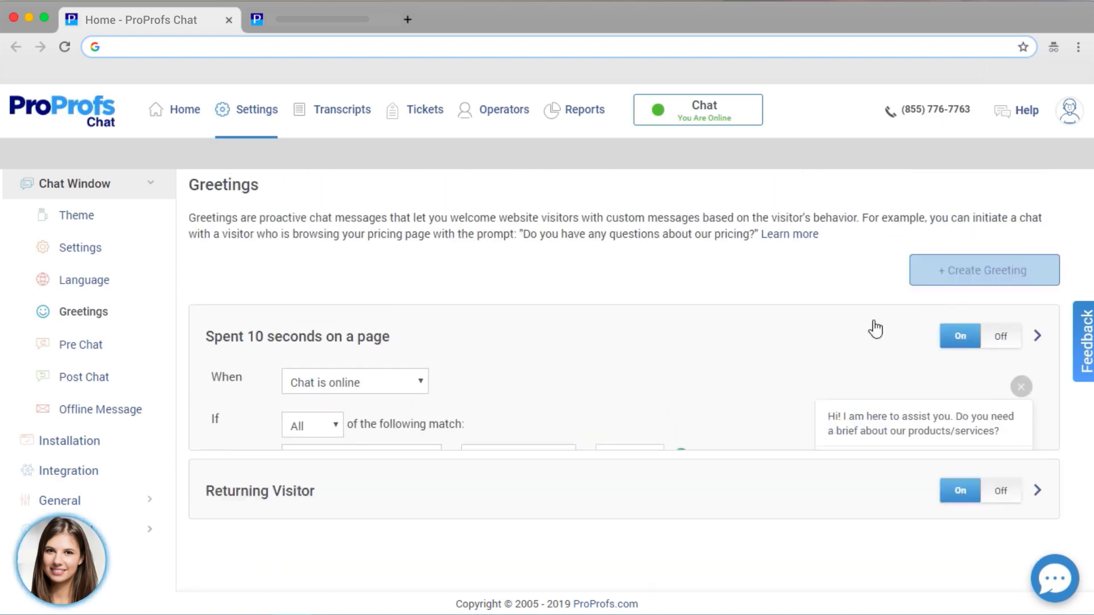
Save the Returning Visitor greeting and collapse it
left_click(310, 414)
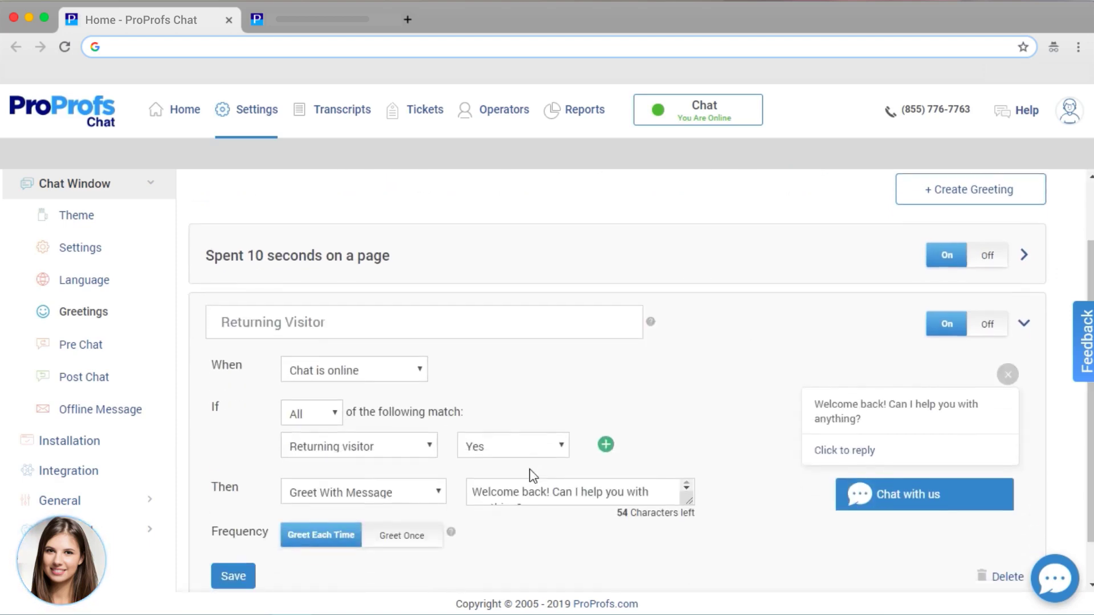
scroll(273, 532, "down", 1)
left_click(231, 529)
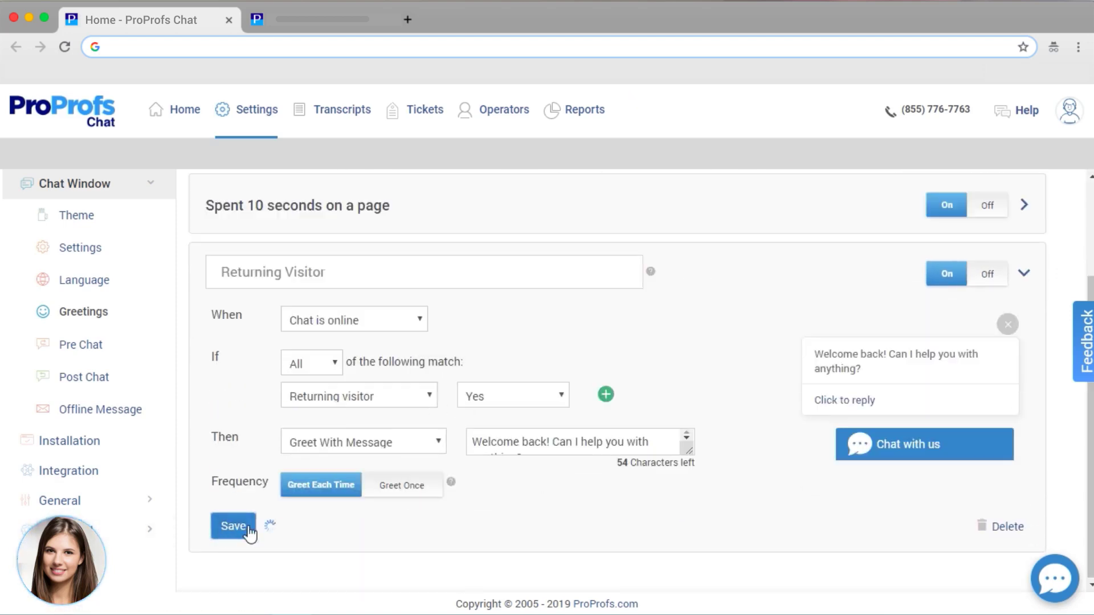
left_click(1032, 277)
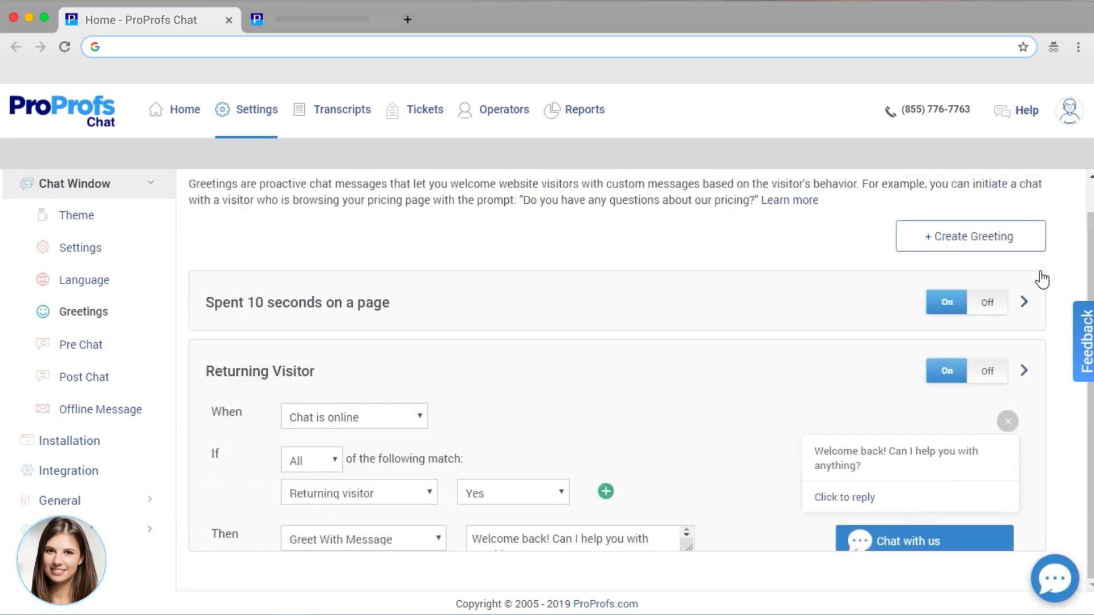
Save the offline message form, then go to the Integration page
left_click(114, 412)
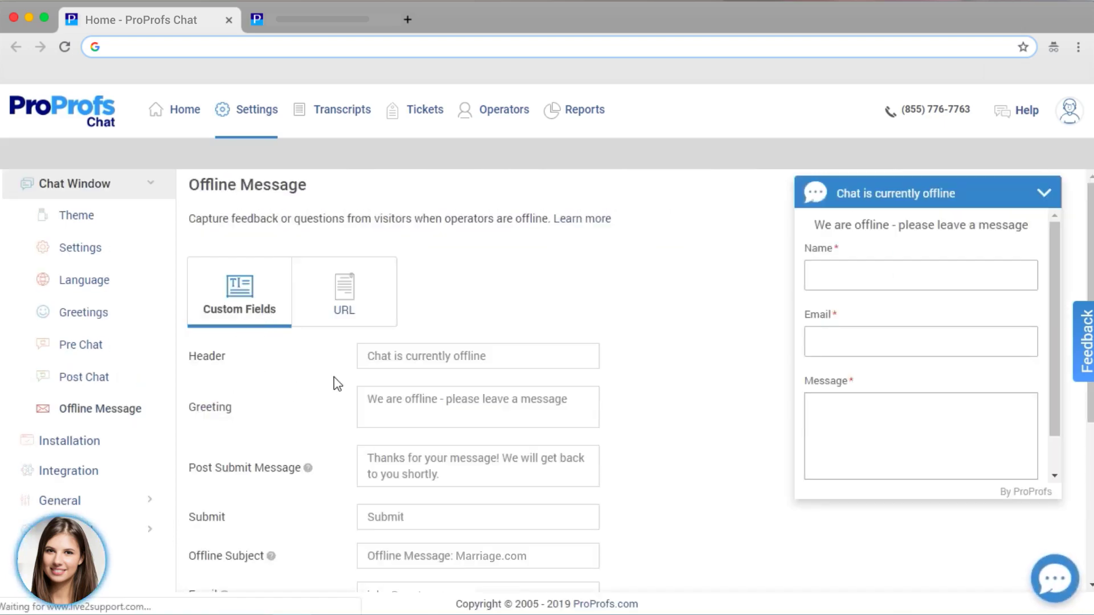
scroll(293, 516, "down", 5)
left_click(212, 556)
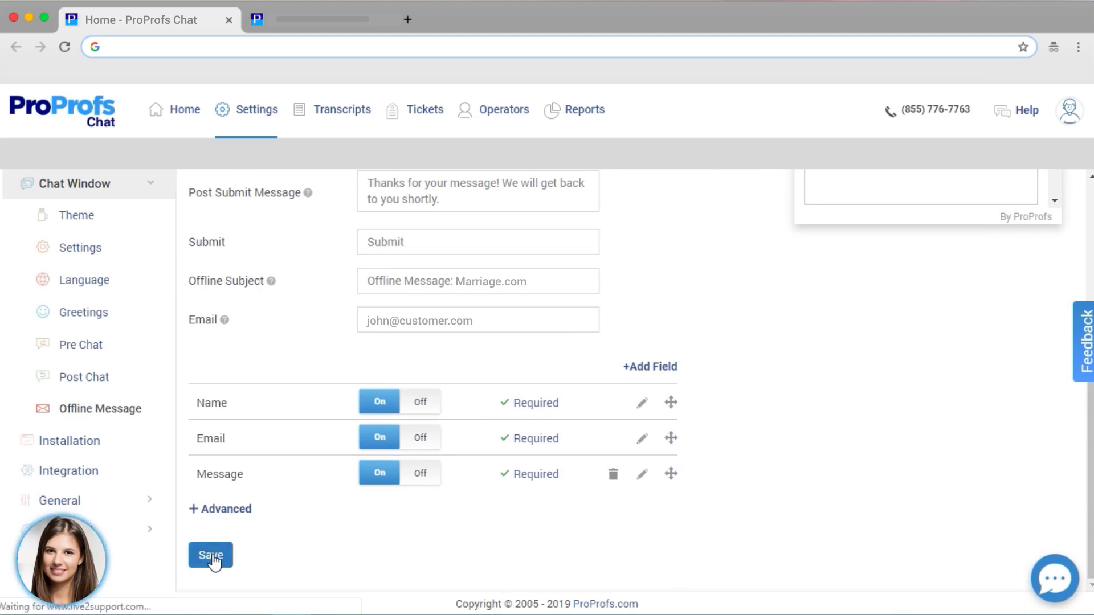
left_click(101, 477)
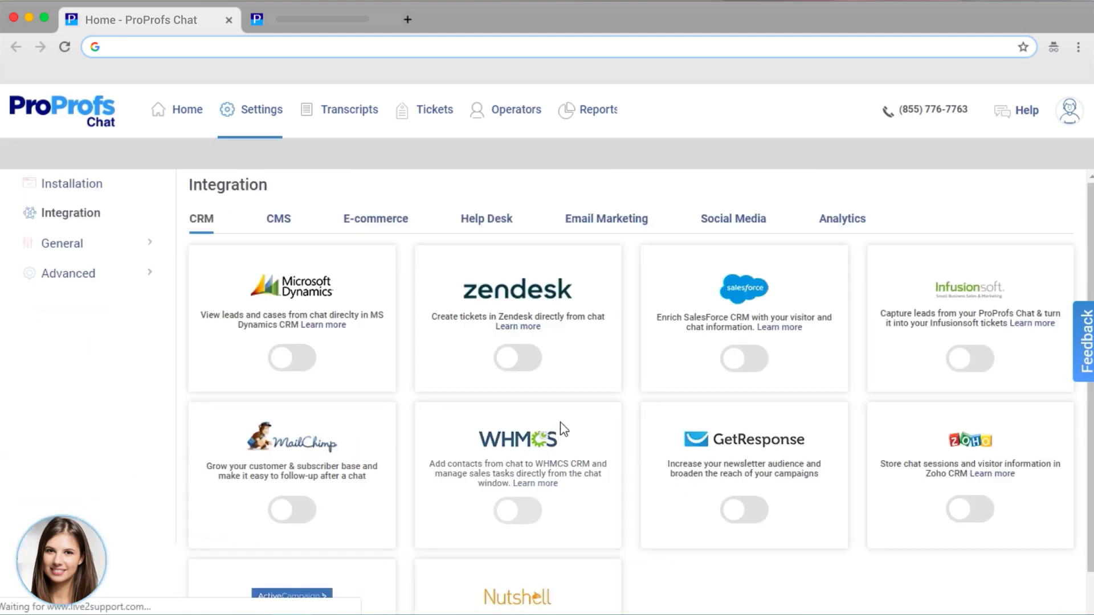
Browse the E-commerce and Email Marketing integrations, then expand the General settings group
scroll(560, 422, "down", 3)
scroll(546, 413, "up", 3)
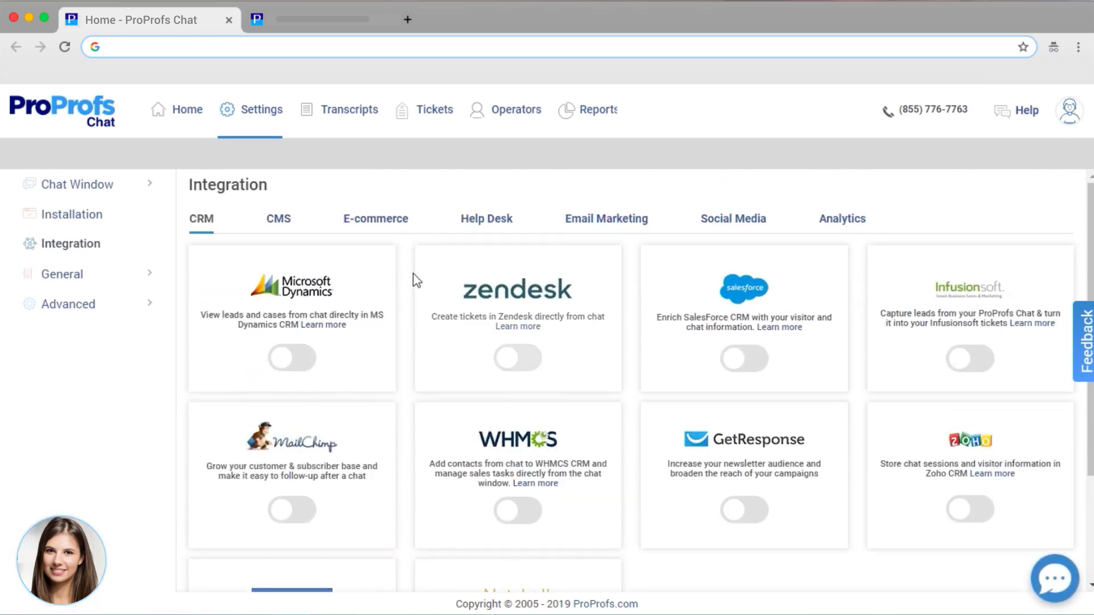
left_click(377, 217)
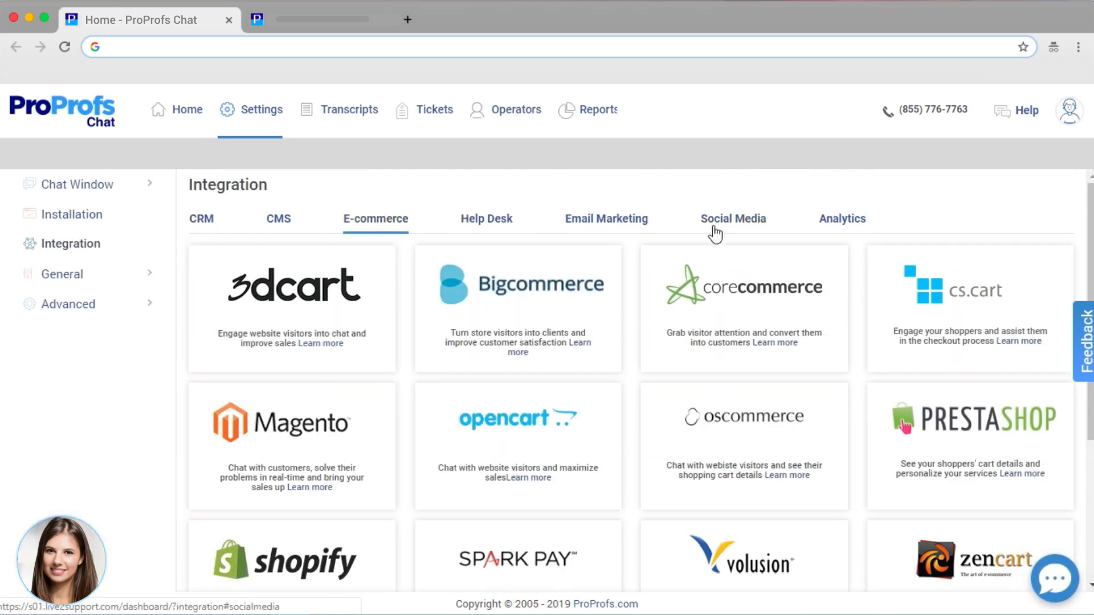
left_click(606, 224)
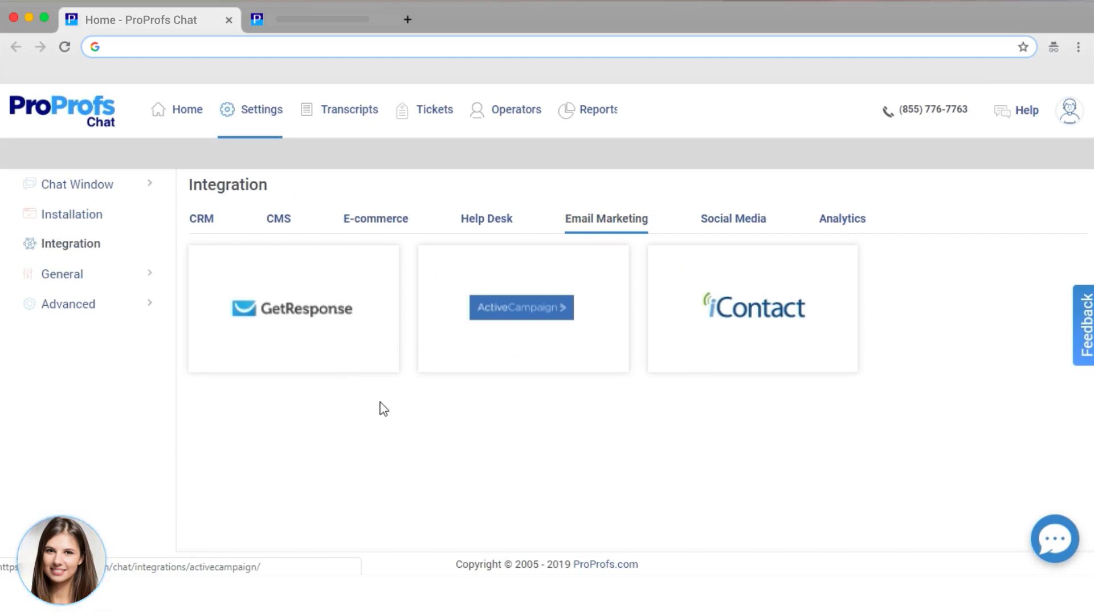
left_click(135, 275)
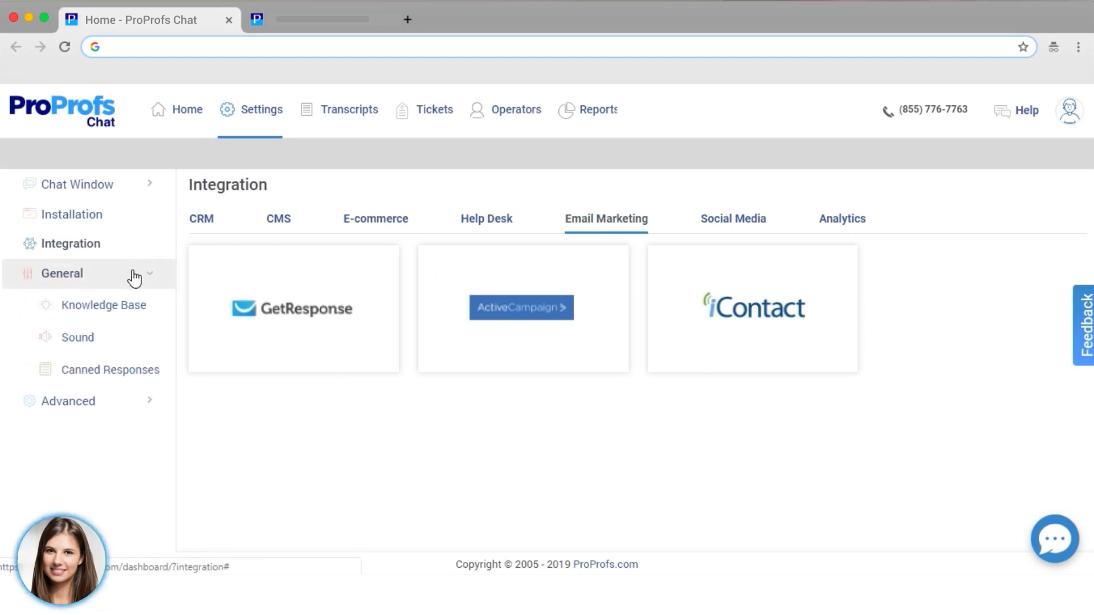
Review the Pricing knowledge-base rule's chat-status and URL conditions
left_click(118, 311)
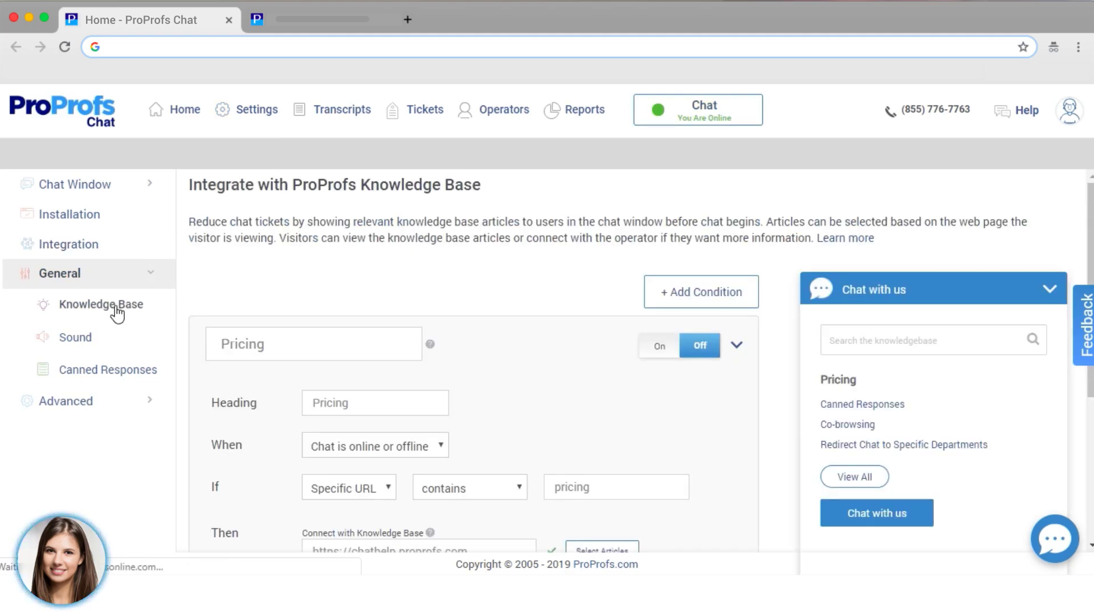
scroll(489, 352, "down", 2)
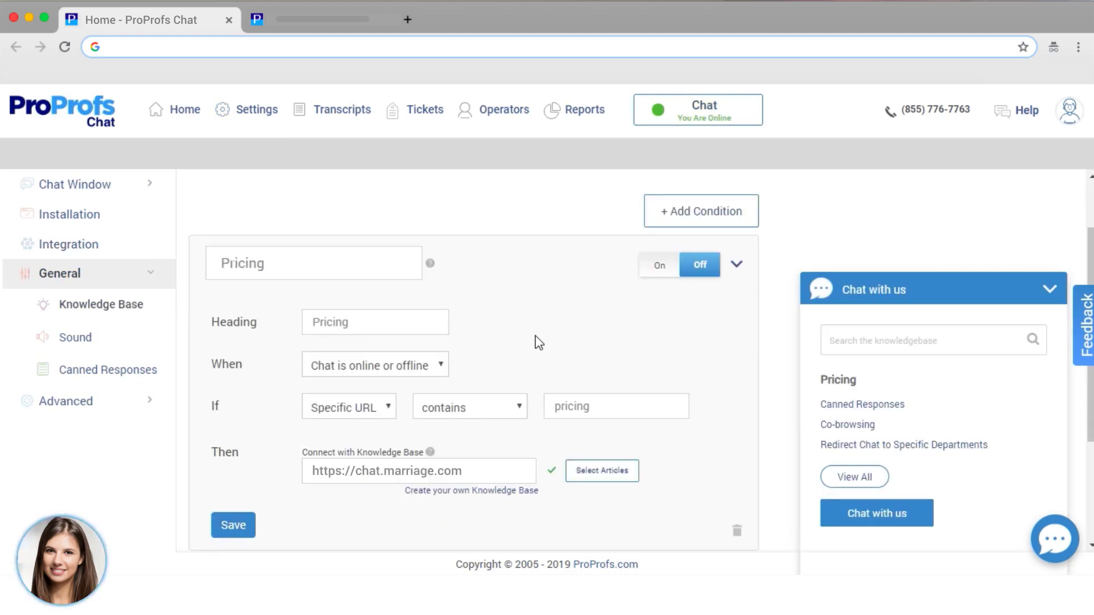
left_click(437, 370)
left_click(442, 360)
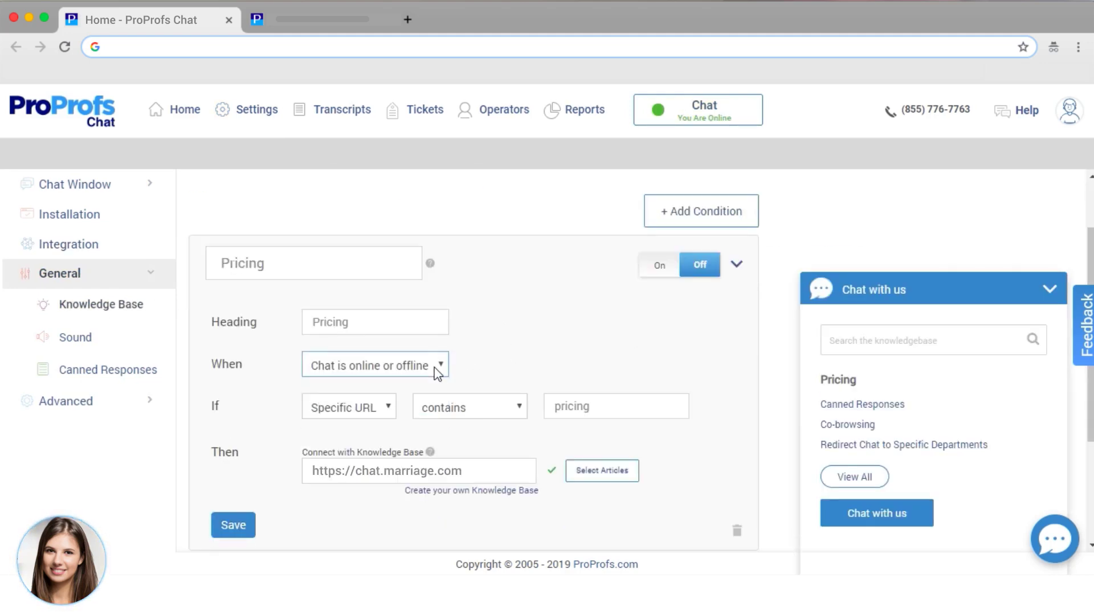
left_click(397, 408)
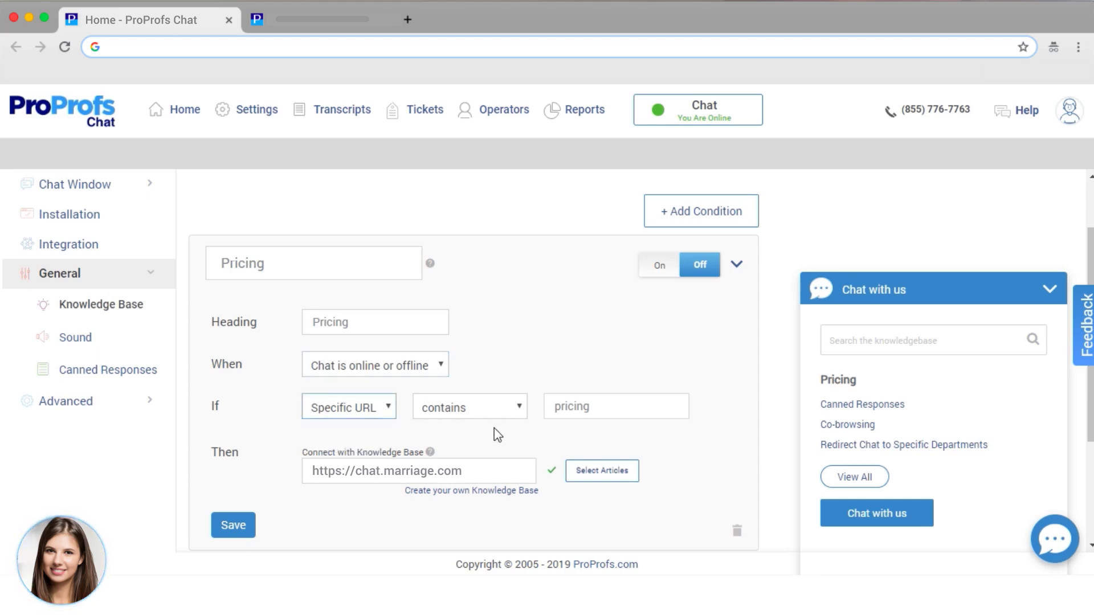
scroll(509, 465, "down", 2)
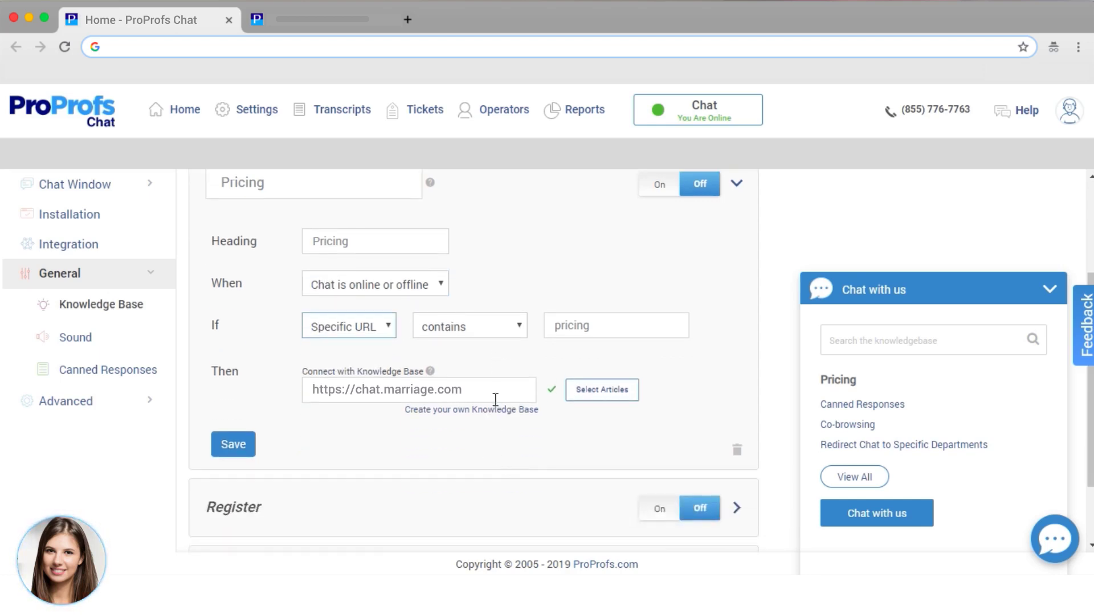
Add three therapy articles to the Pricing rule, then expand Advanced settings
left_click(605, 396)
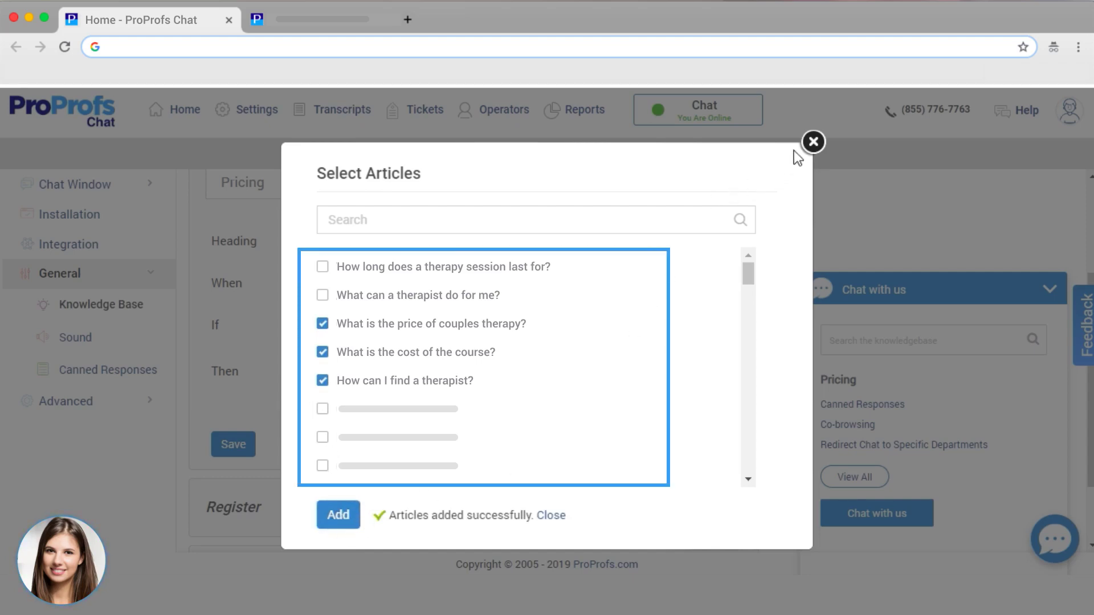
left_click(813, 142)
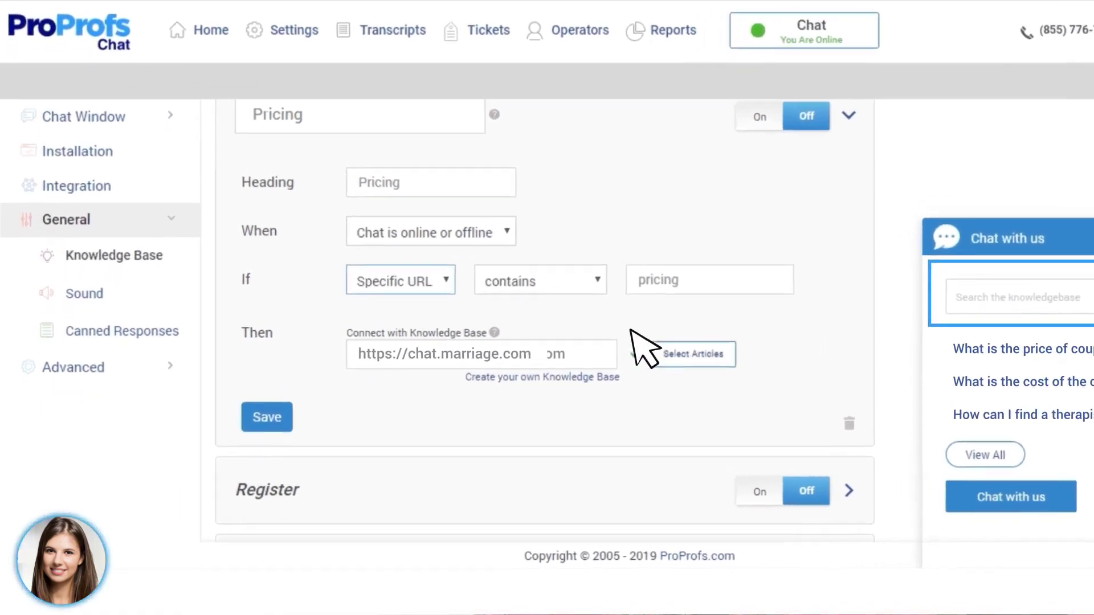
left_click(121, 308)
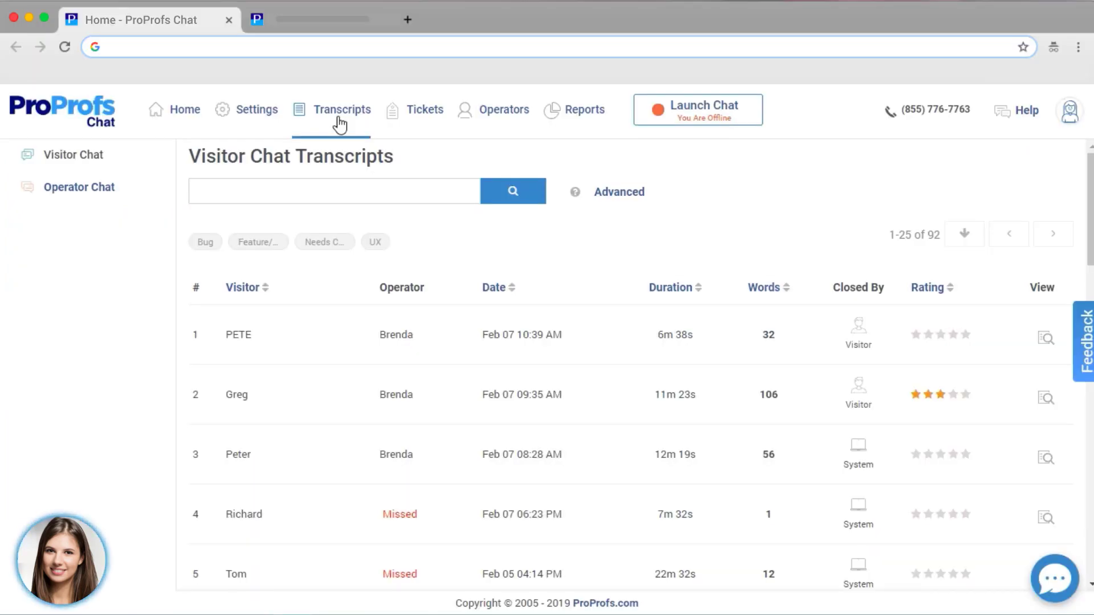
Scroll through the visitor chat transcripts, then open the Tickets list
scroll(470, 340, "down", 11)
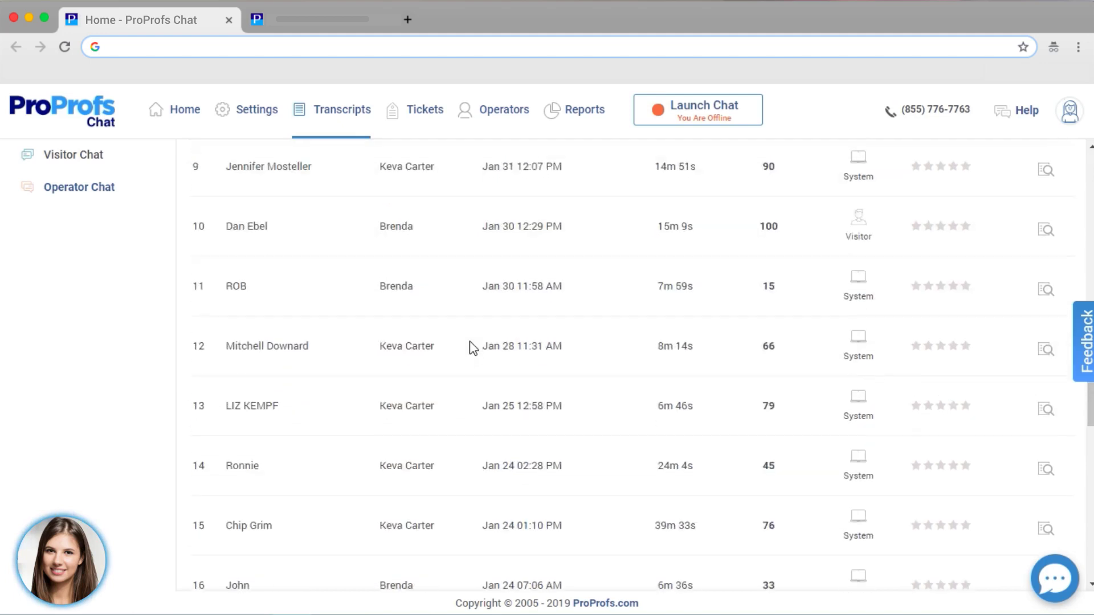
scroll(470, 341, "up", 5)
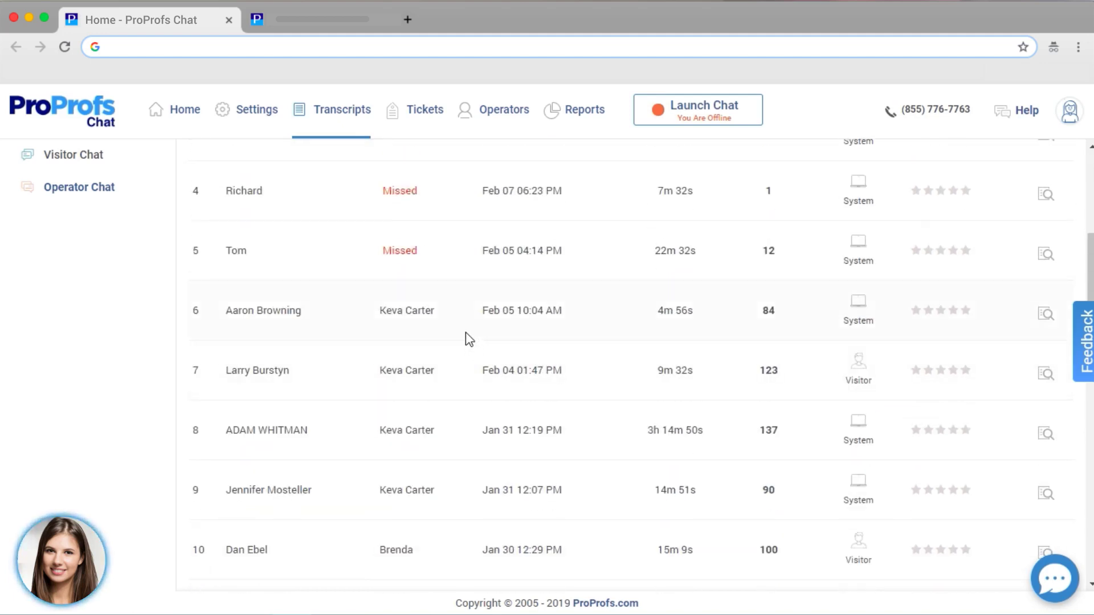
left_click(423, 121)
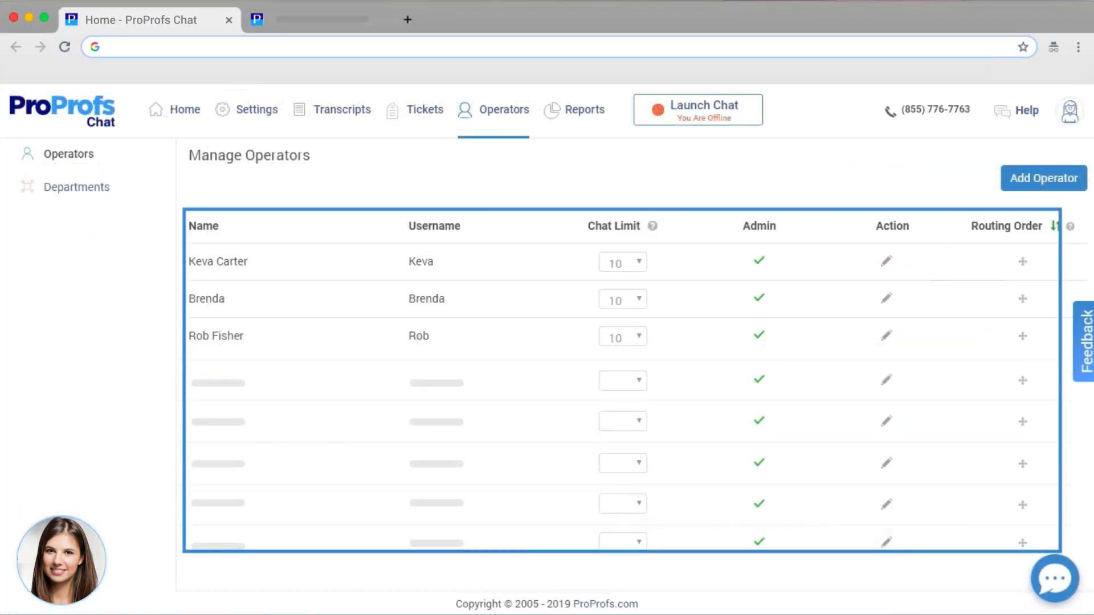
View the Sales, Support and Billing departments, then the Reports summary showing 154 total chats
left_click(94, 194)
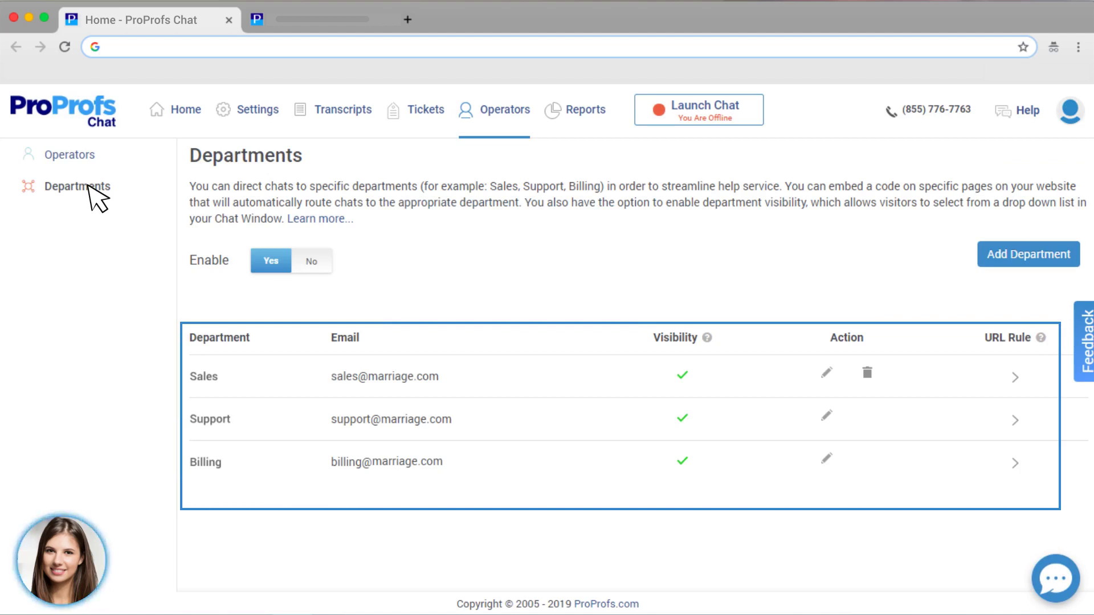
left_click(575, 113)
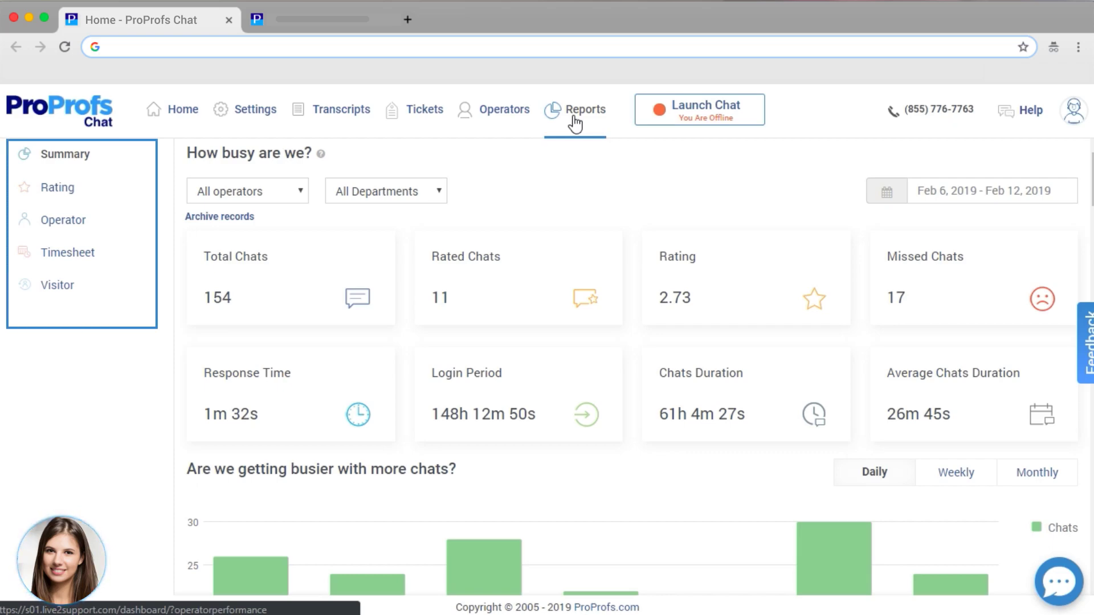
Check the Summary report, then view the Rating report and the four-operator performance report
scroll(571, 303, "down", 10)
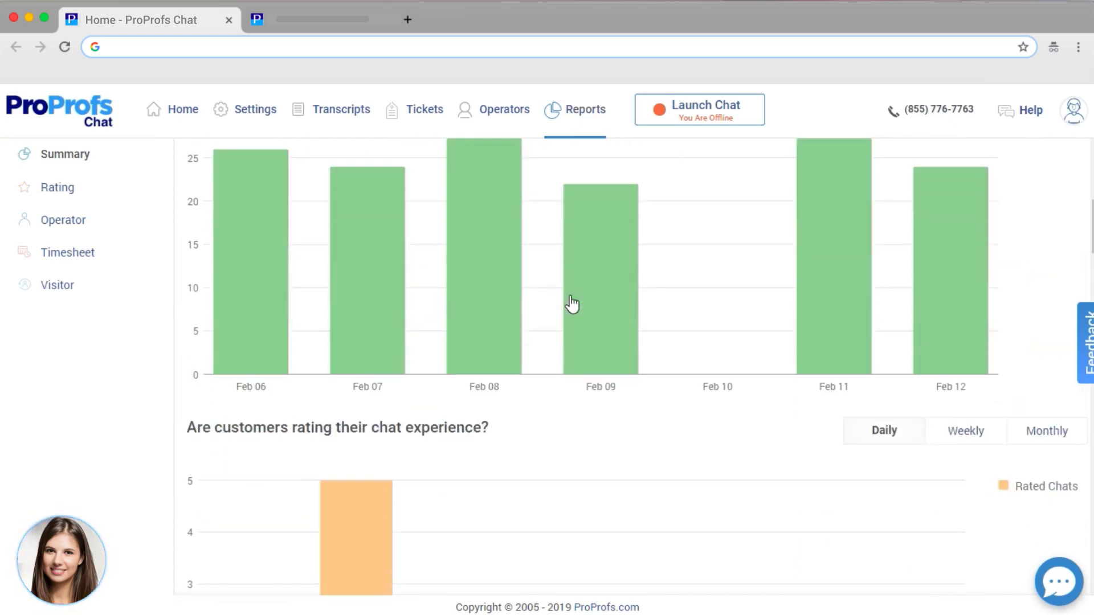
scroll(570, 398, "up", 10)
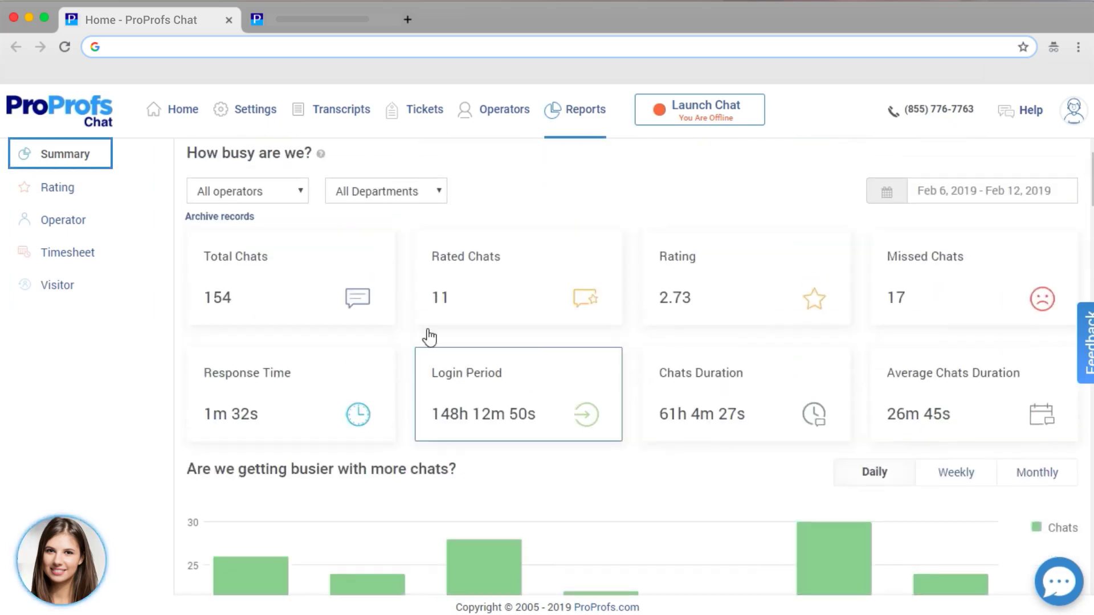
left_click(67, 196)
scroll(610, 268, "down", 10)
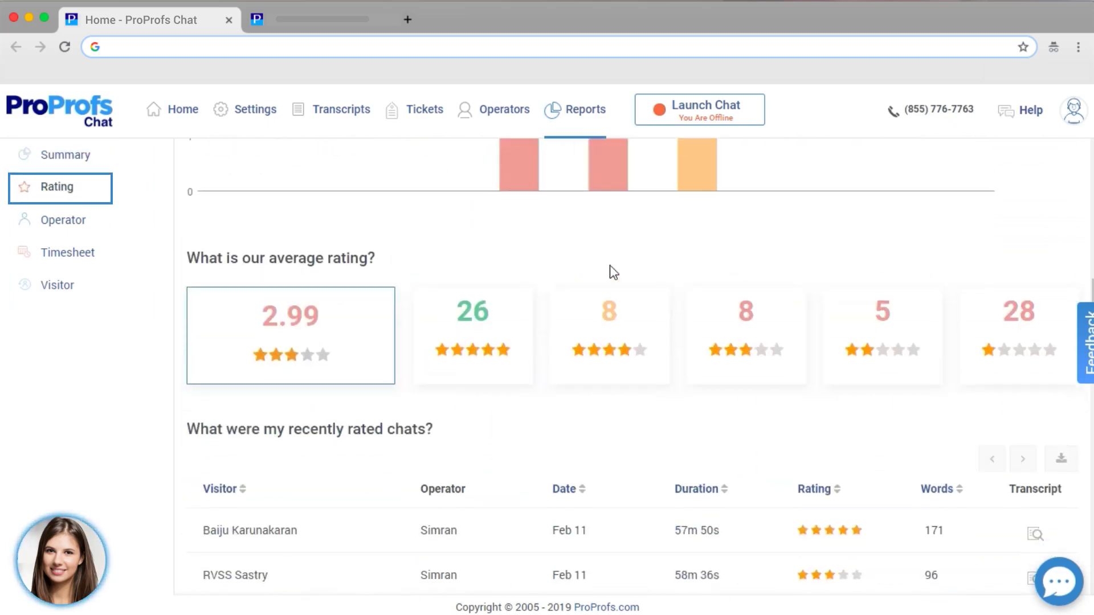
left_click(75, 223)
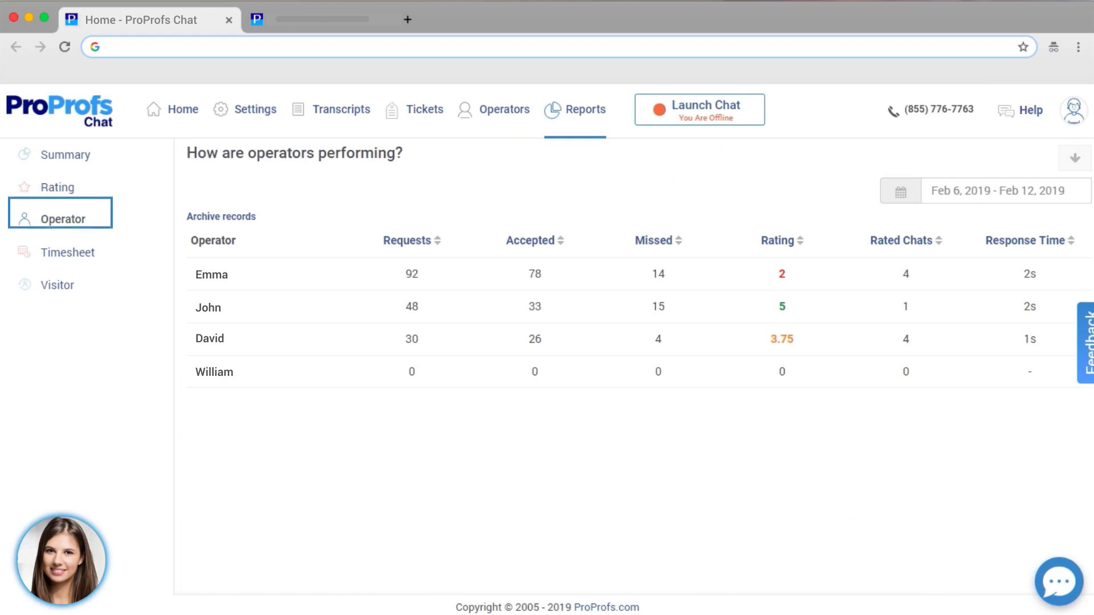